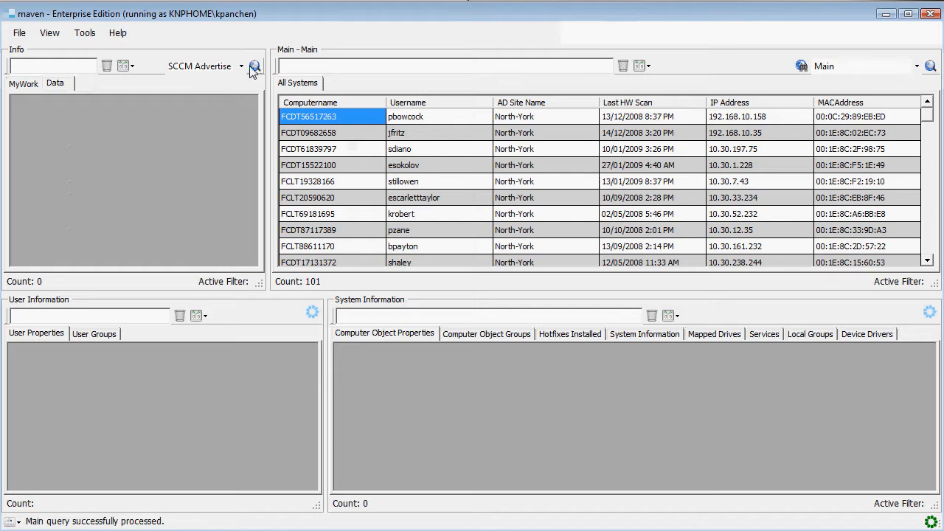
Run the SCCM Advertise query in the Info pane to list the advertisements
left_click(240, 66)
left_click(241, 67)
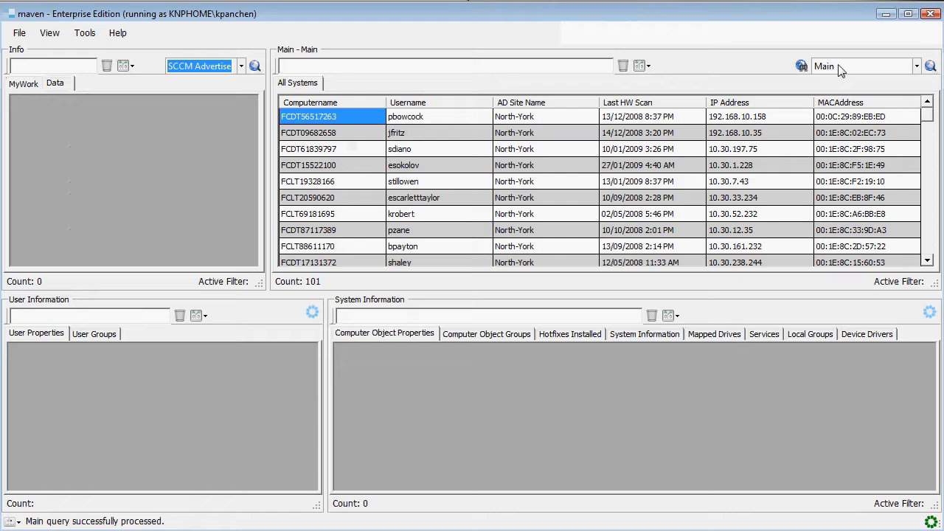
left_click(916, 66)
left_click(239, 72)
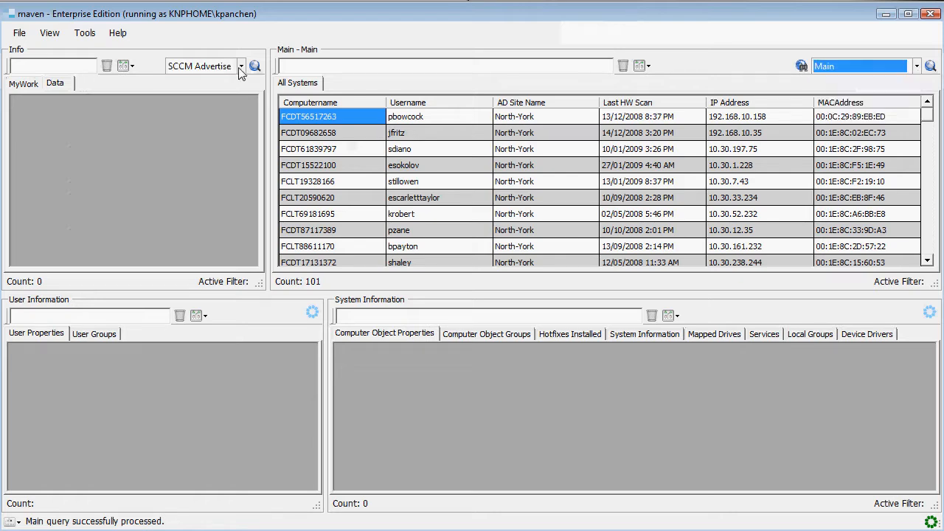
left_click(239, 66)
left_click(224, 72)
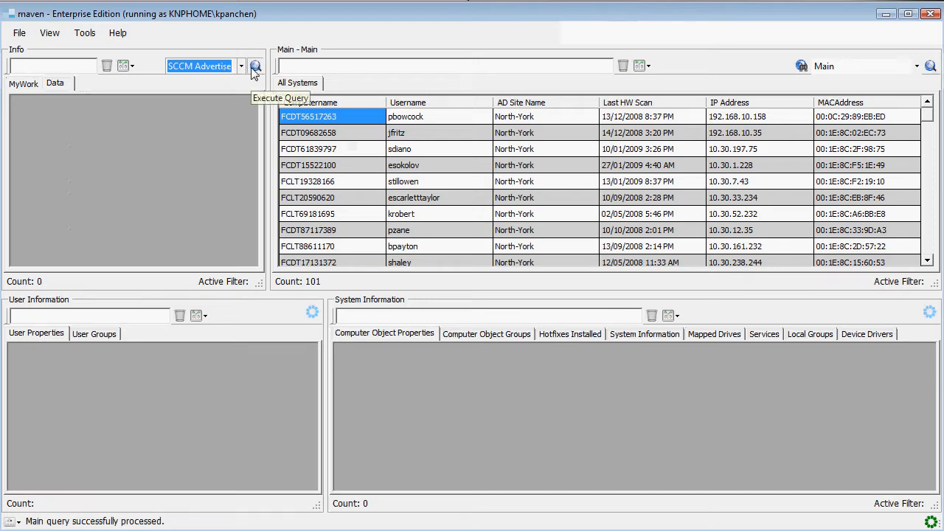
left_click(254, 67)
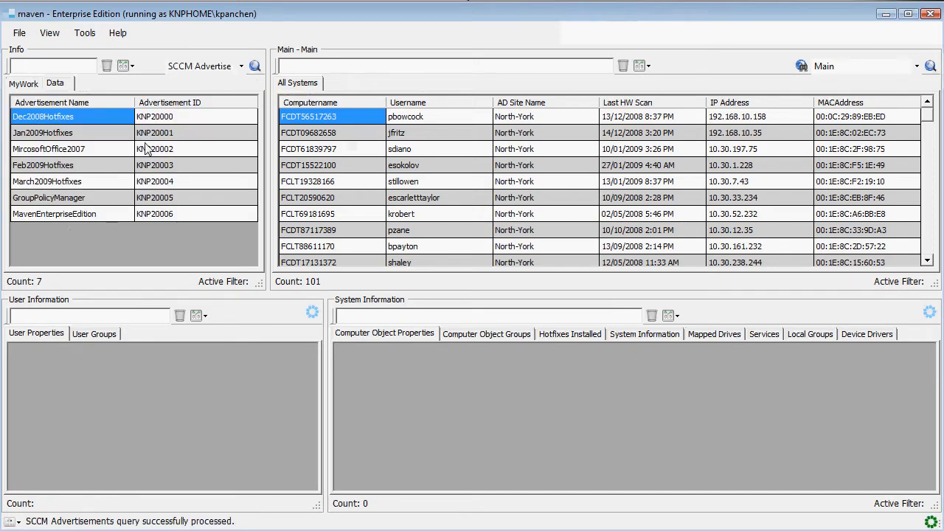
Show the results of the Jan2009Hotfixes advertisement in the Main pane
right_click(89, 134)
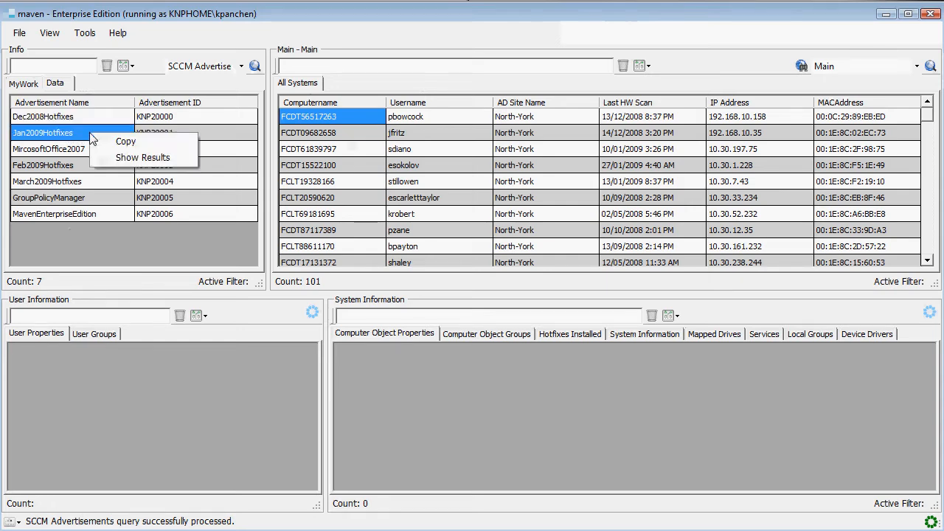
left_click(168, 157)
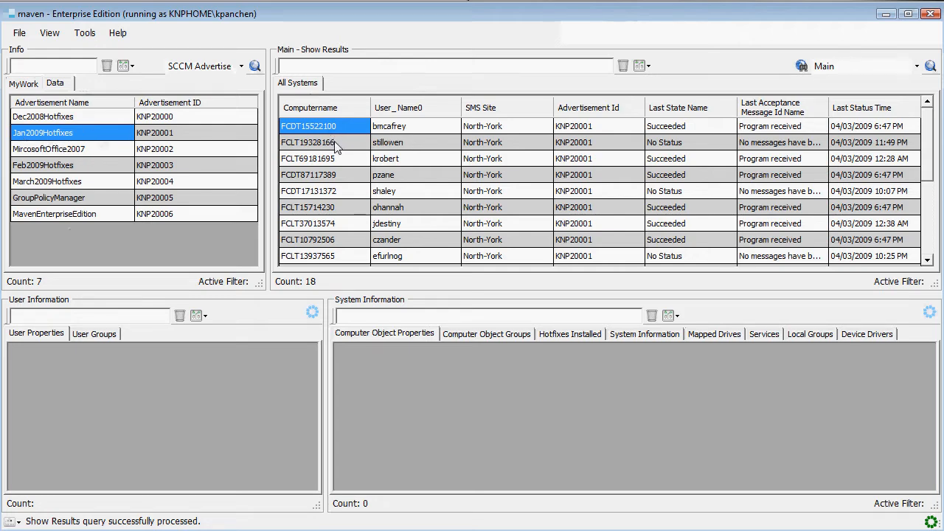
left_click(599, 191)
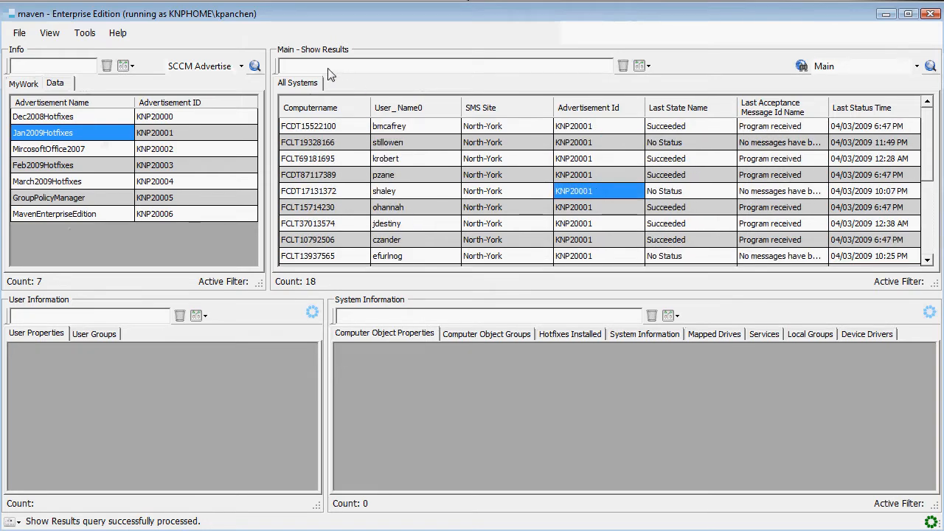
Filter the advertisement results by "fai" and view the actions available for the first listed computer
left_click(327, 71)
type("fai")
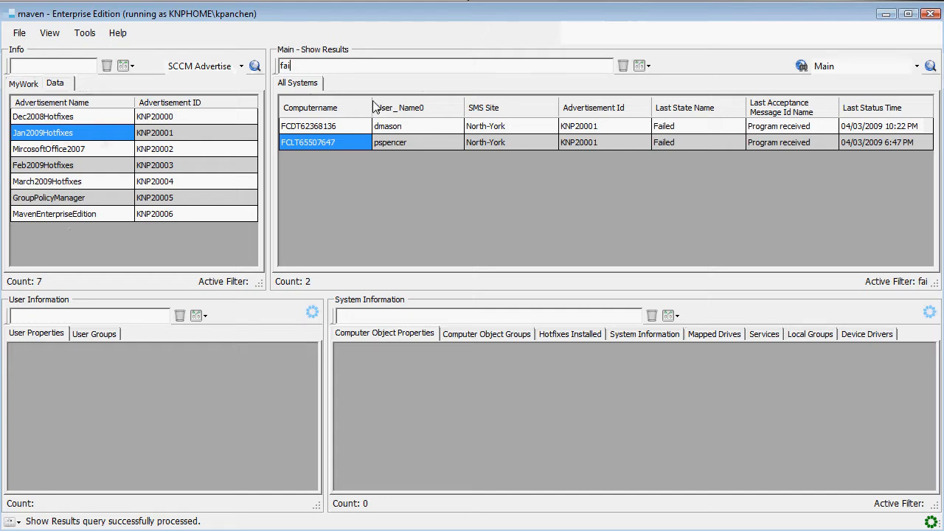
left_click(335, 129)
right_click(335, 128)
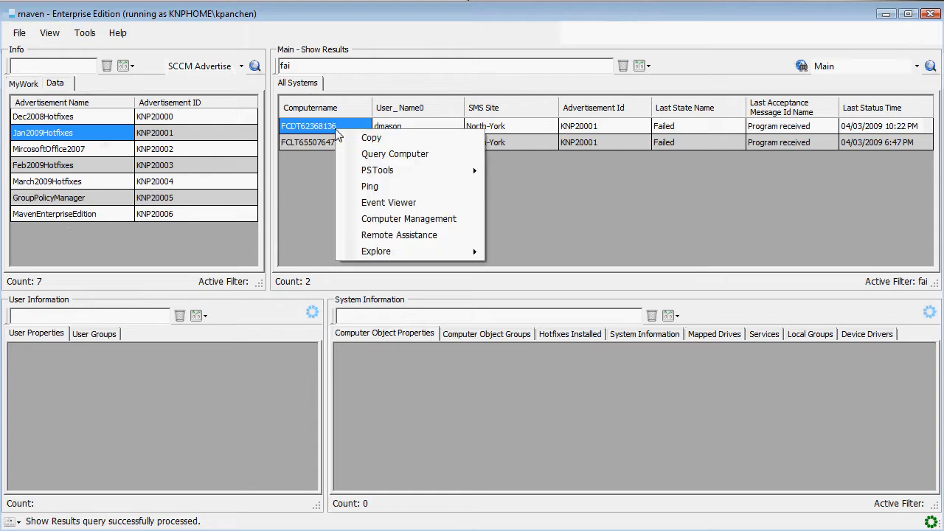
left_click(406, 41)
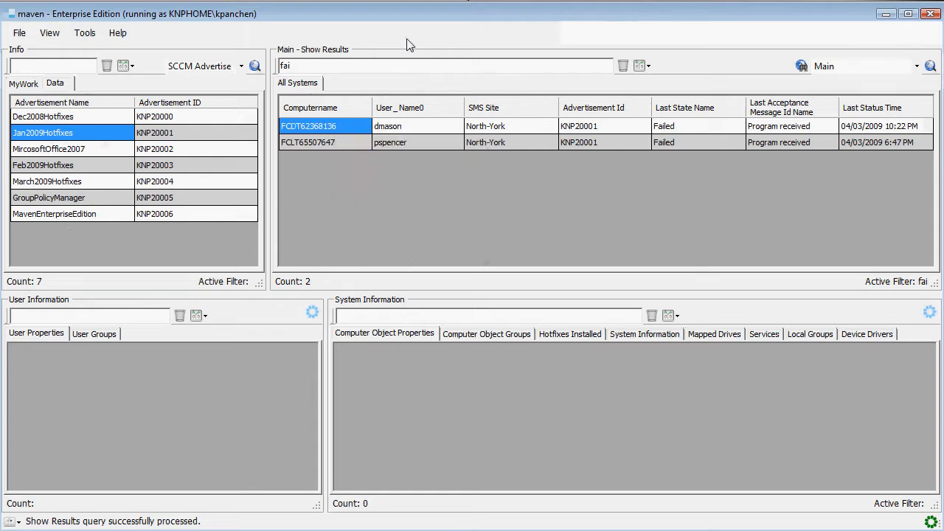
Copy both failed computer rows and paste them at cell A1 of a blank Excel workbook
left_click(340, 141, "shift")
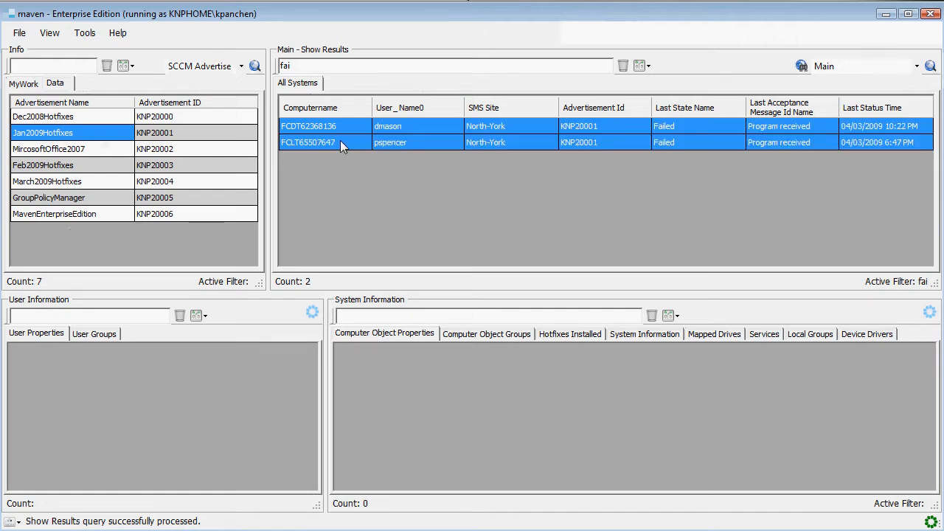
right_click(340, 143)
left_click(376, 151)
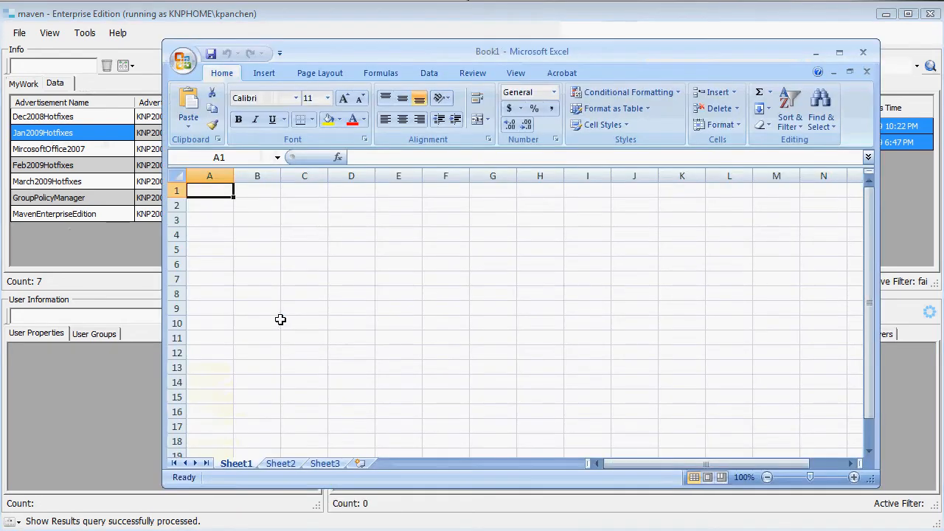
key("ctrl+v")
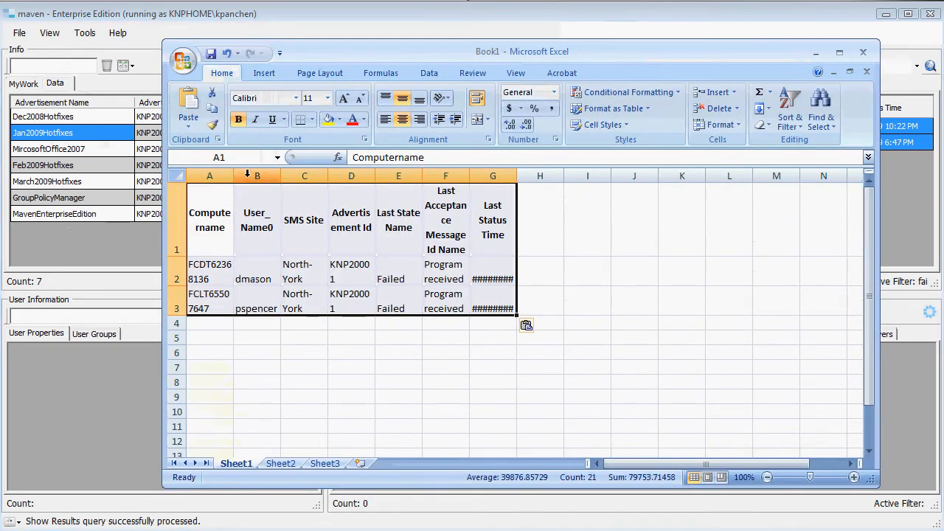
Widen the Computername, User_Name0 and Last Status Time columns in the sheet, and close the Excel workbook
left_click_drag(233, 173, 340, 176)
left_click(318, 225)
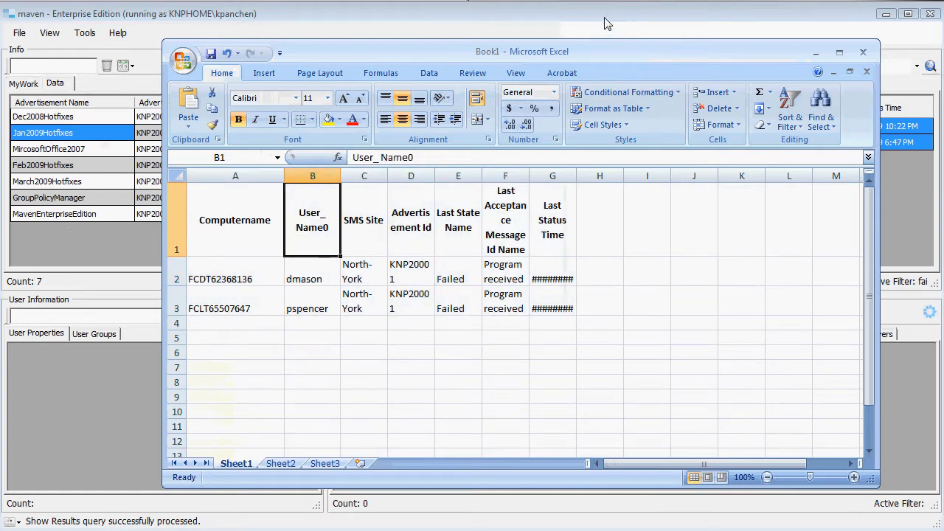
left_click(790, 28)
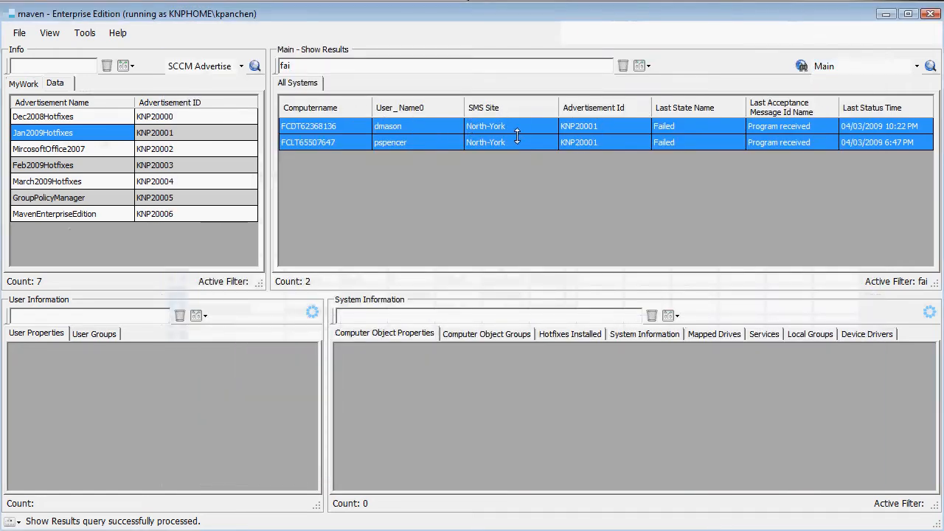
key("alt+Tab")
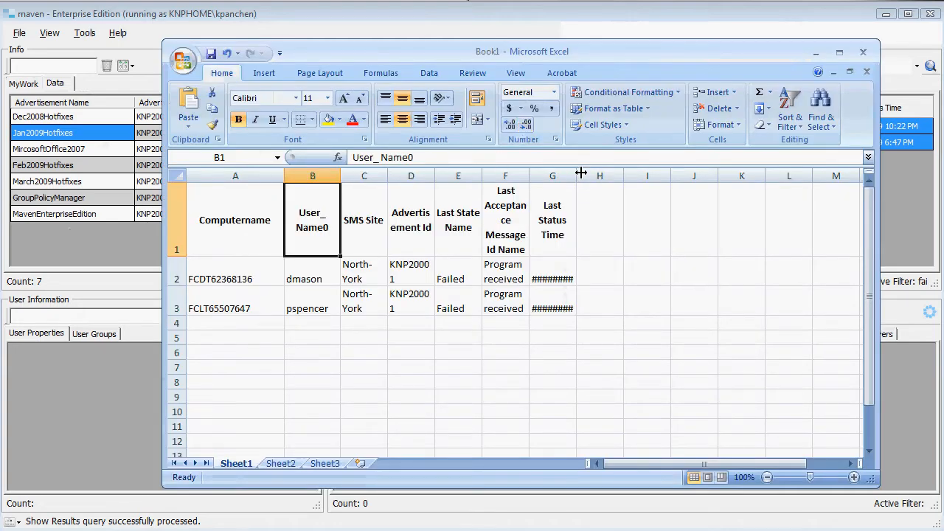
left_click_drag(576, 176, 648, 174)
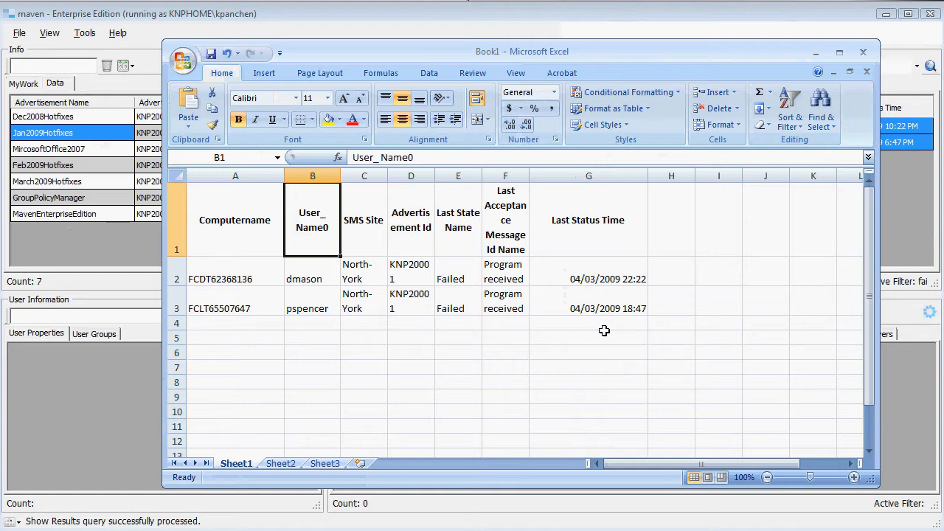
left_click(866, 57)
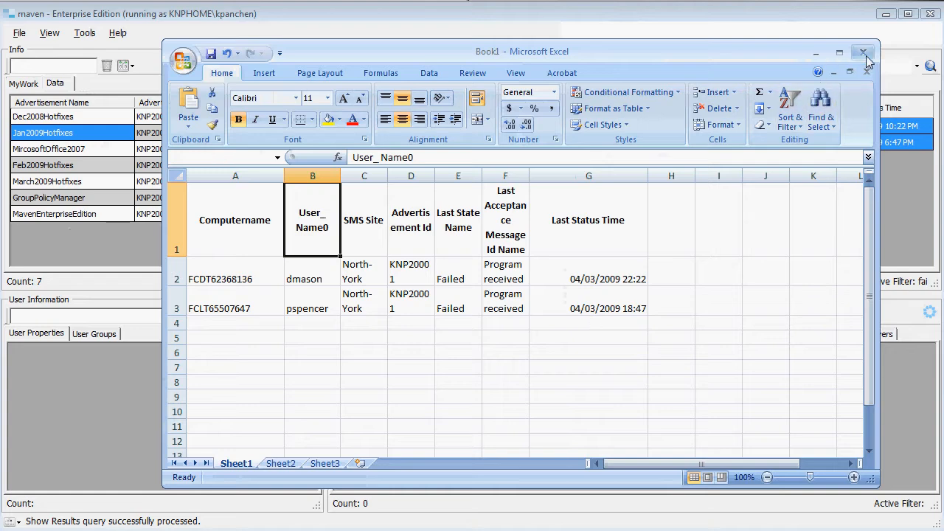
left_click(238, 472)
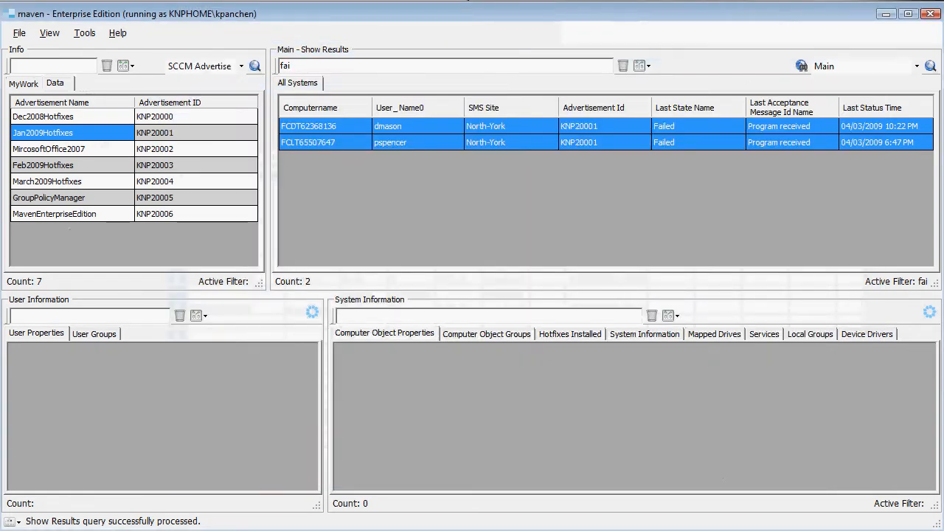
Copy the first failed computer's user name into the Main filter, replacing the current text, and run the Main query
left_click(405, 126)
right_click(406, 127)
left_click(410, 132)
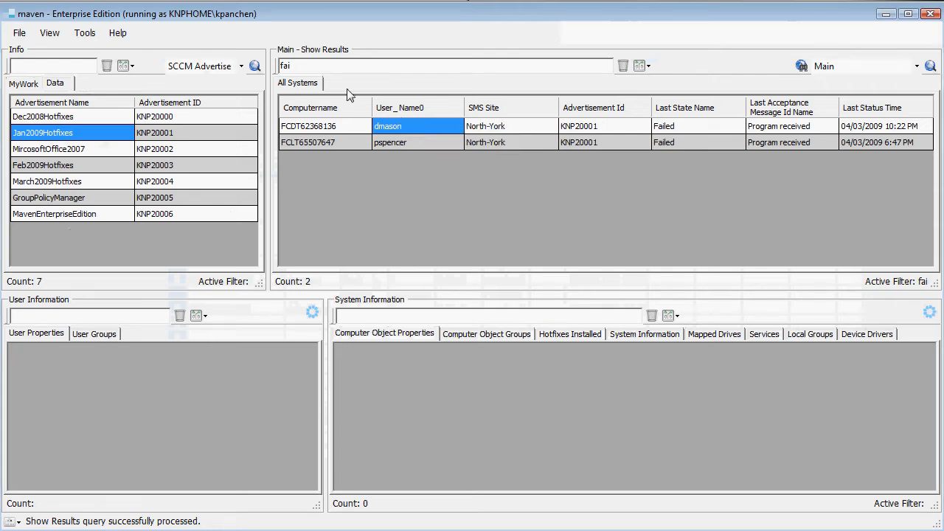
double_click(323, 72)
key("ctrl+v")
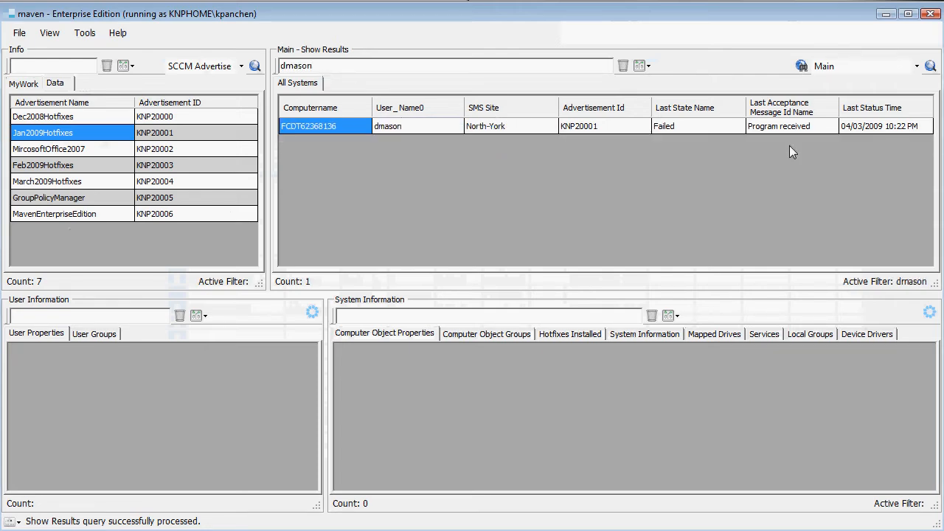
left_click(930, 66)
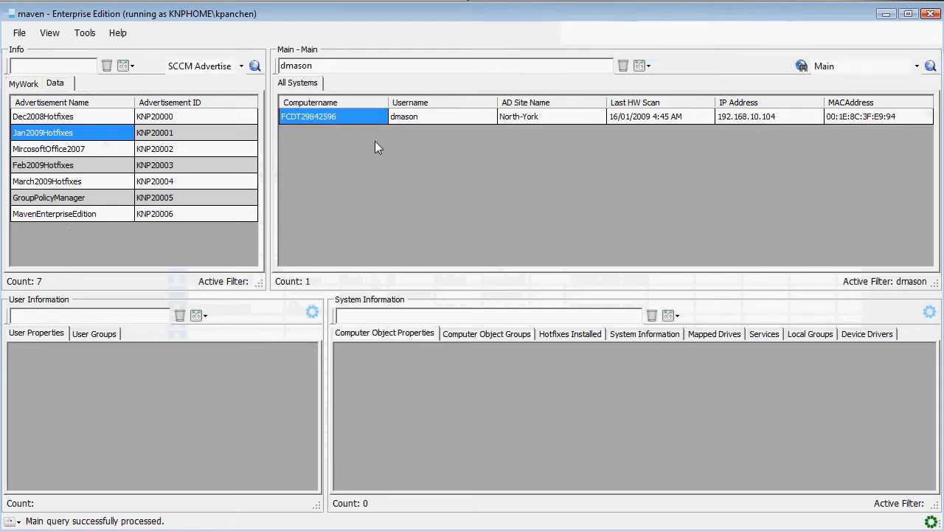
Ping the listed computer by its computer name, move the console clear of the results, and close it
right_click(359, 119)
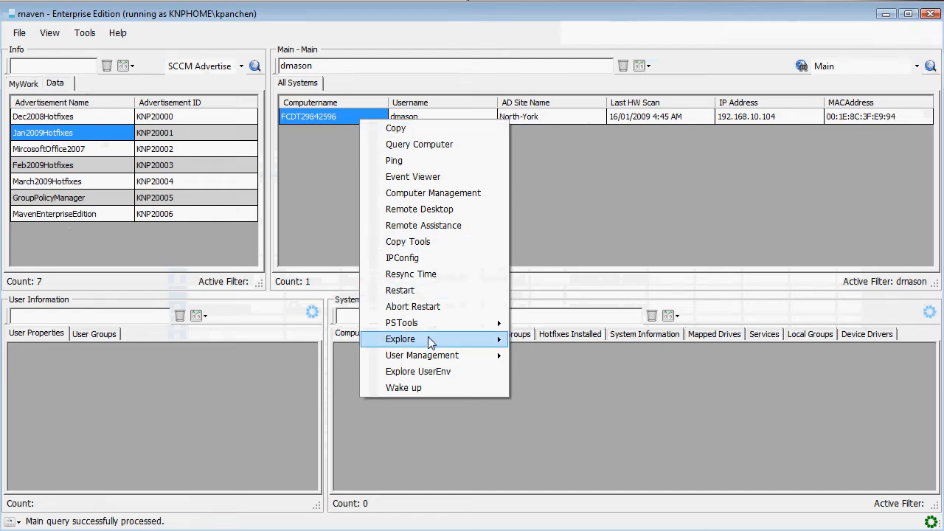
left_click(405, 161)
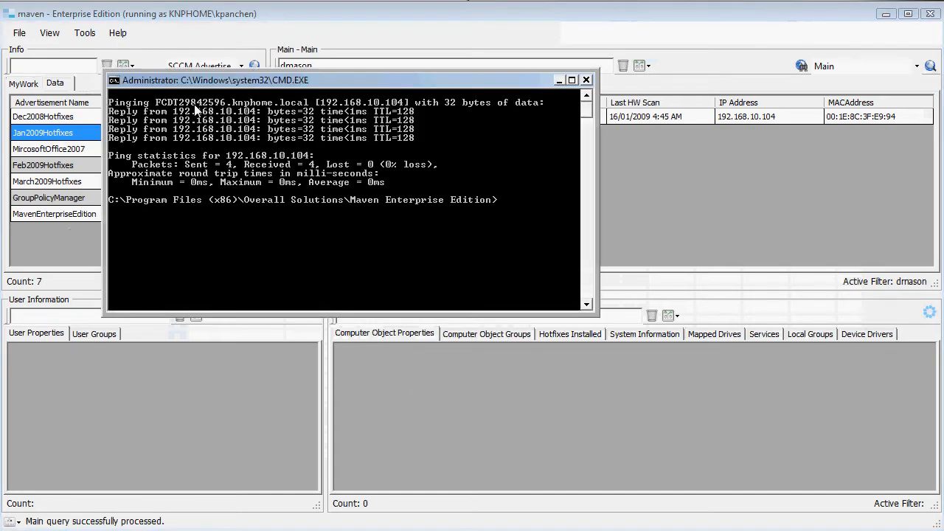
left_click_drag(343, 83, 391, 164)
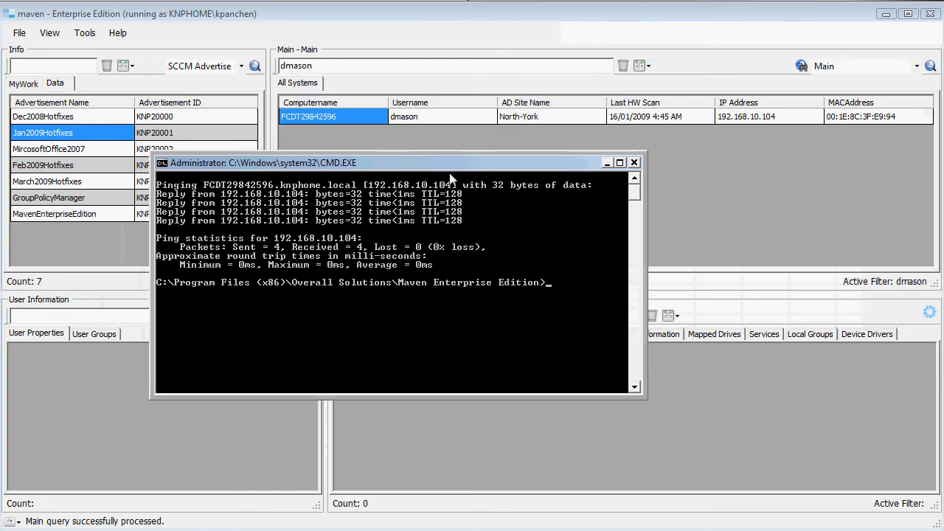
left_click(633, 162)
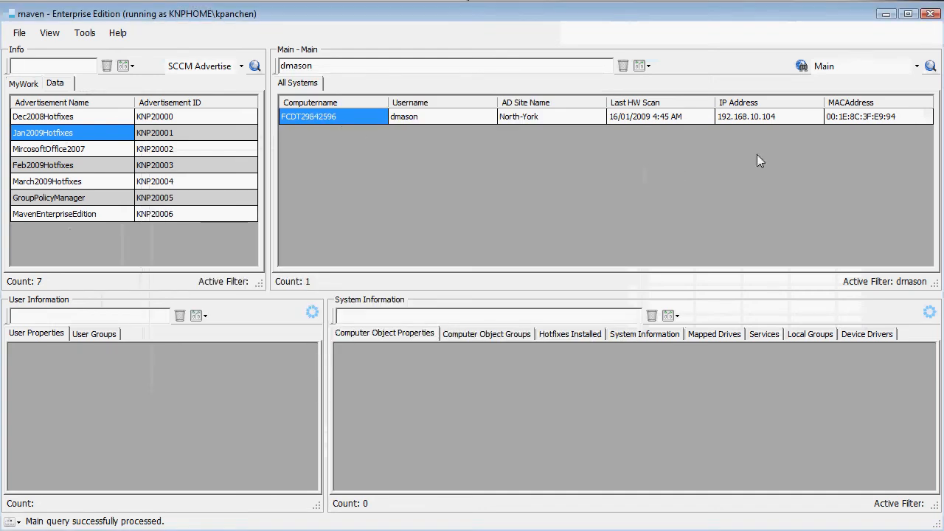
Ping the computer by its IP address instead of its name, and close the console
right_click(737, 116)
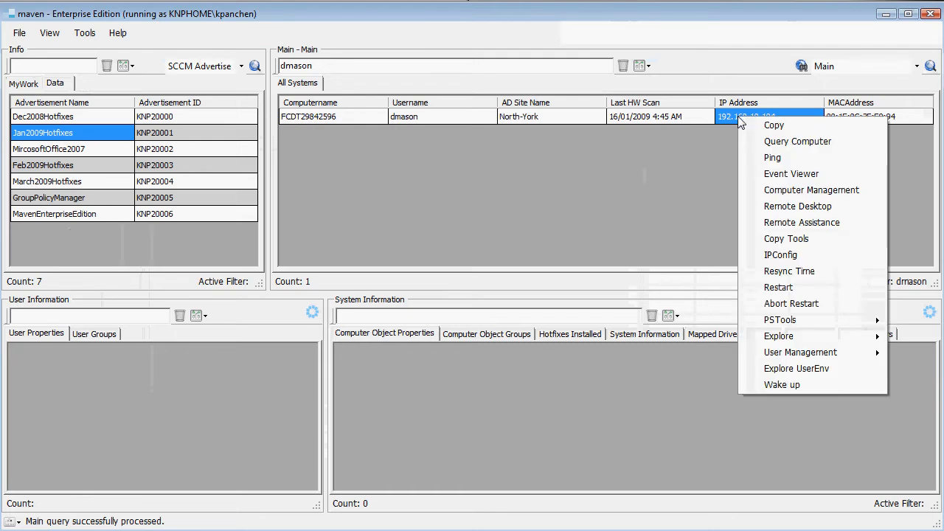
left_click(786, 164)
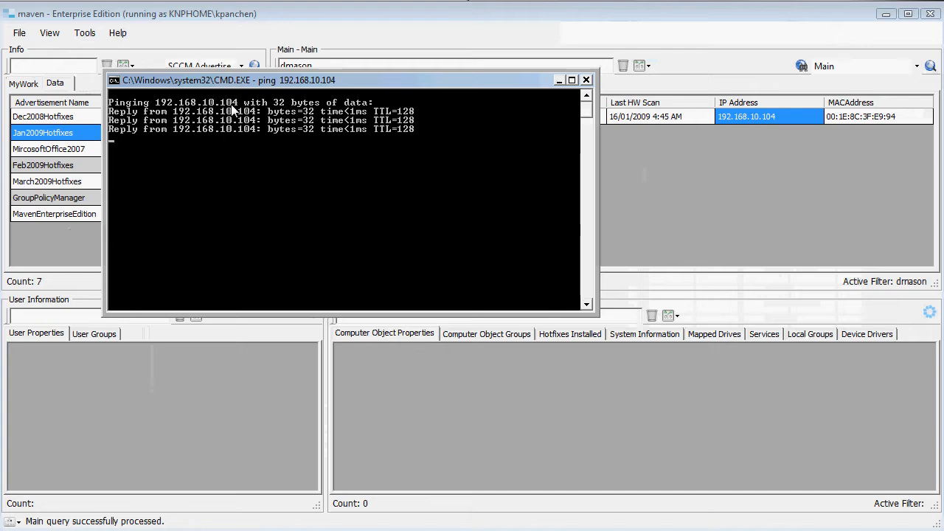
left_click(590, 80)
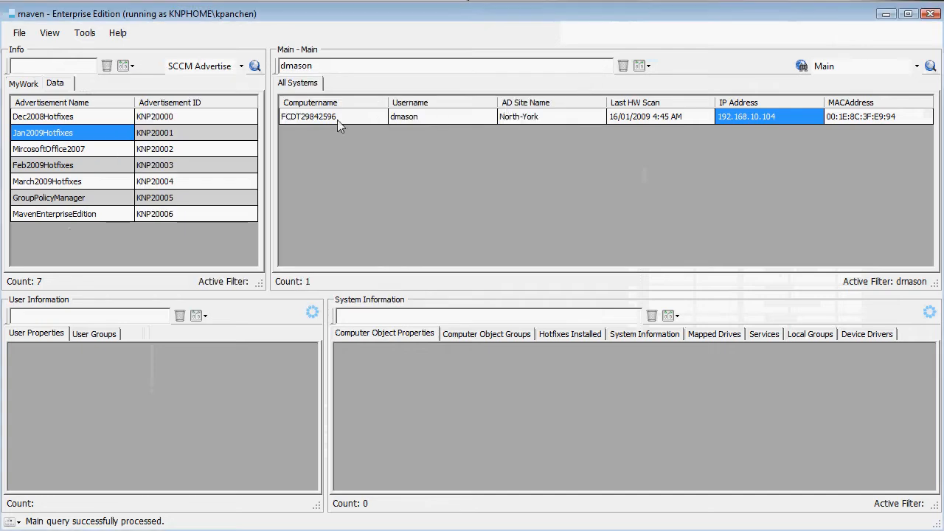
left_click(309, 118)
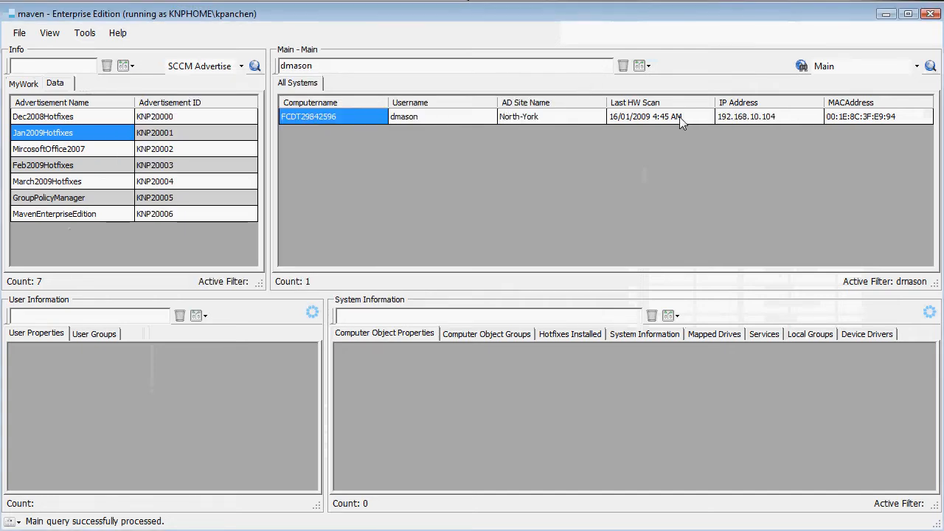
left_click(737, 118)
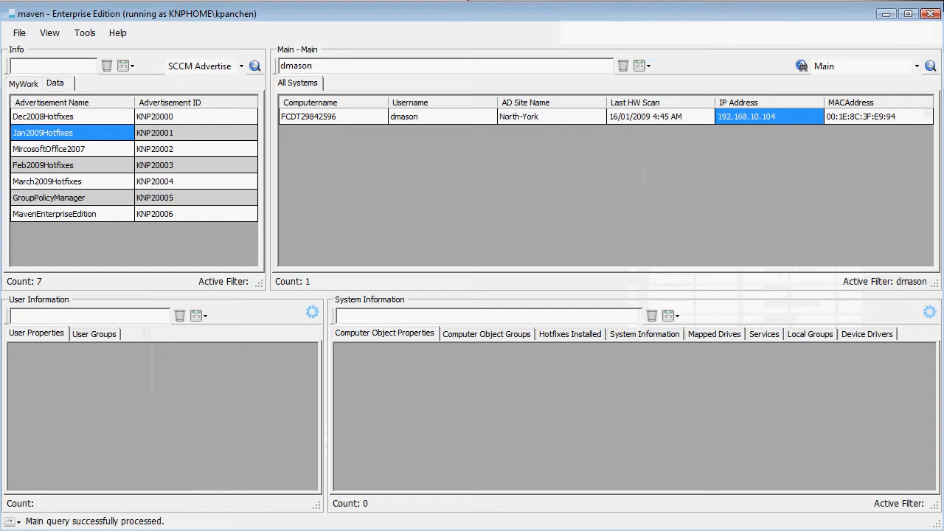
Open Event Viewer for computer FCDT29842596 and close it after viewing its logs
right_click(312, 118)
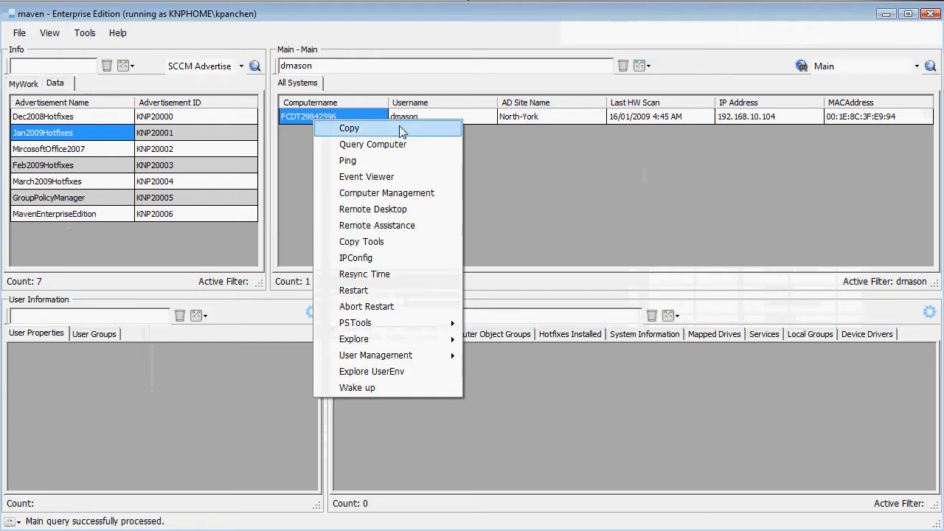
left_click(414, 178)
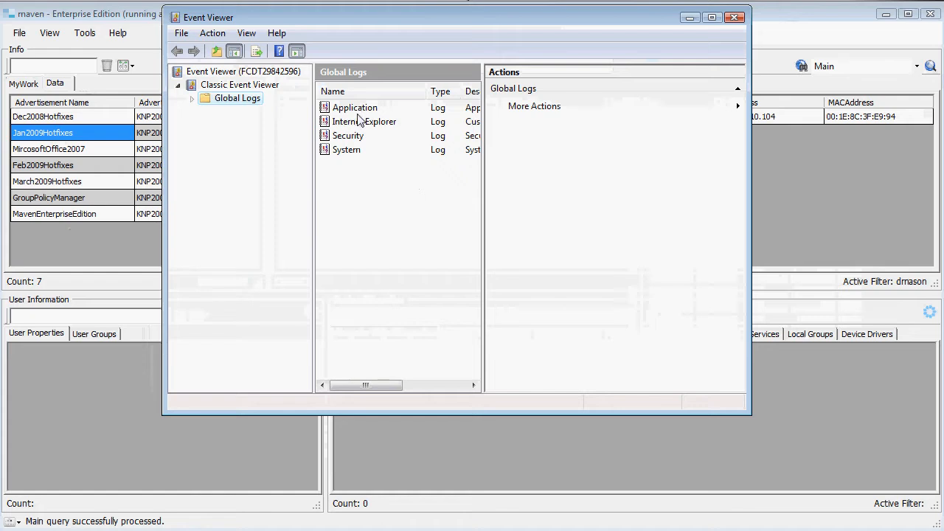
left_click(736, 20)
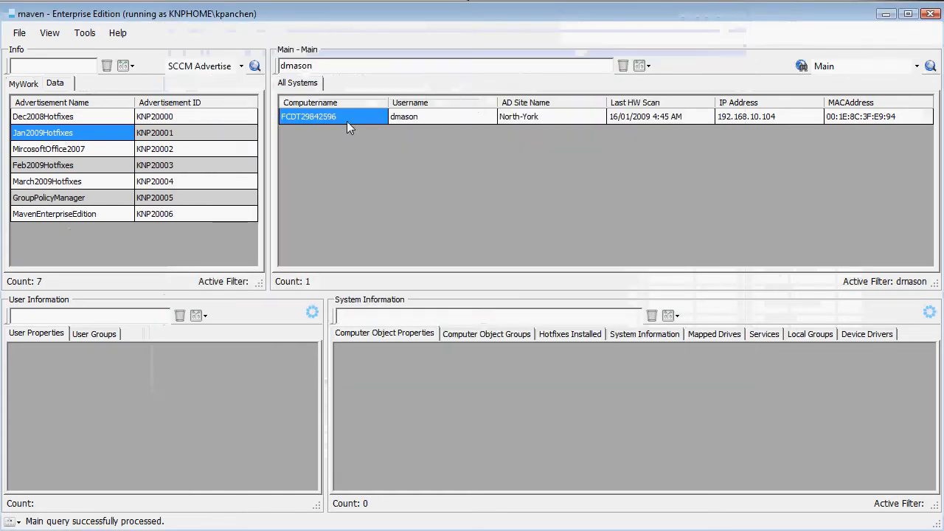
Open Computer Management for computer FCDT29842596 and close it after viewing
right_click(345, 118)
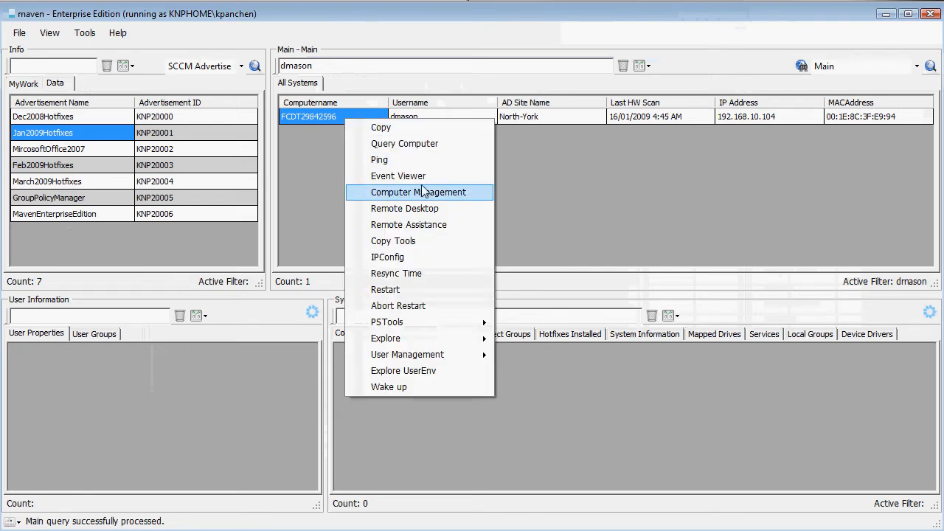
left_click(460, 192)
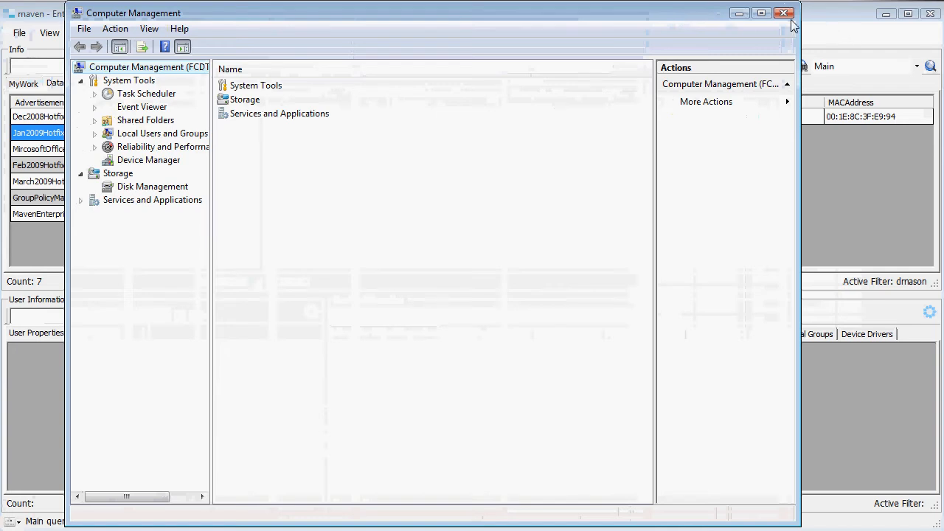
left_click(785, 13)
Open a Remote Assistance offer for computer FCDT29842596 and cancel it
right_click(322, 116)
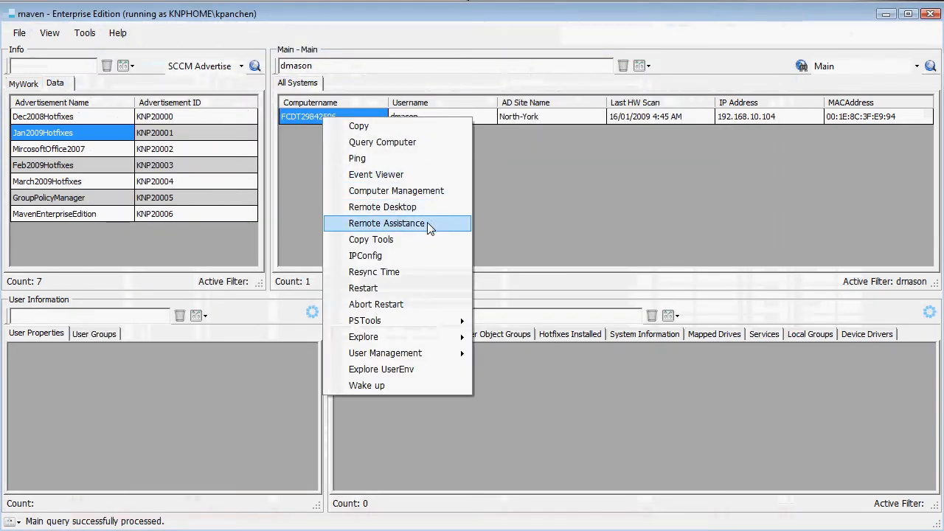
left_click(430, 225)
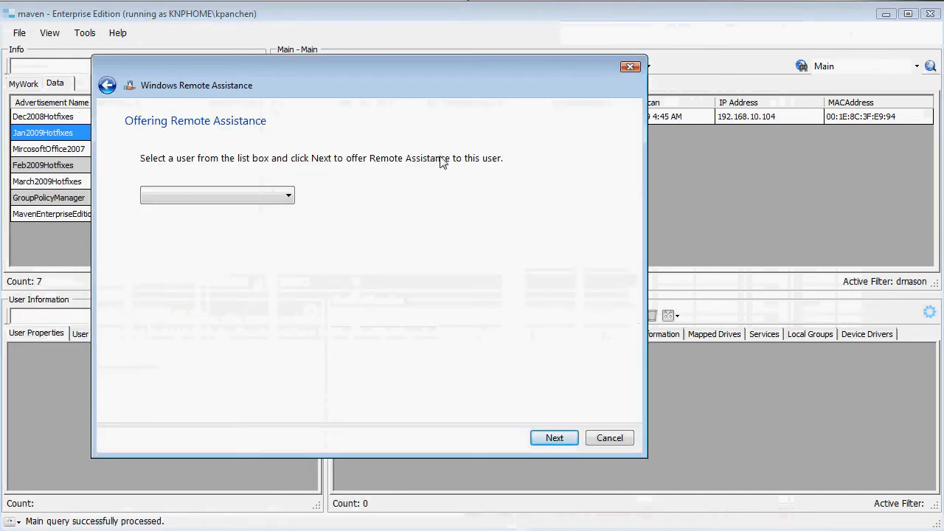
left_click(615, 438)
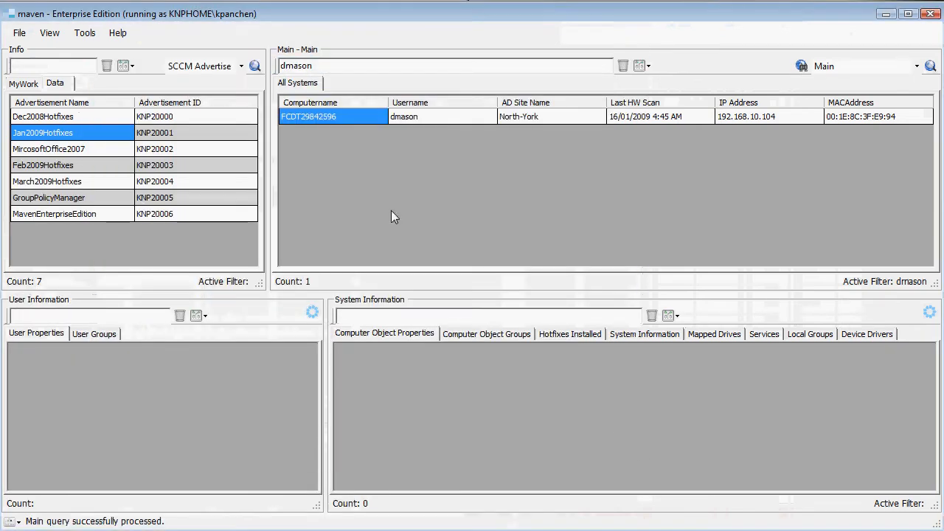
Resync the time on computer FCDT29842596 and move the console clear of the results
right_click(310, 115)
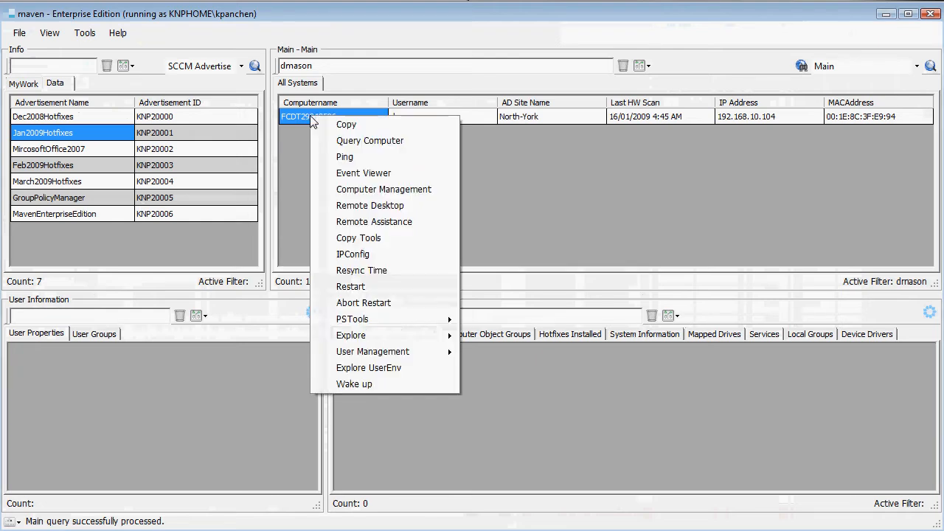
left_click(408, 273)
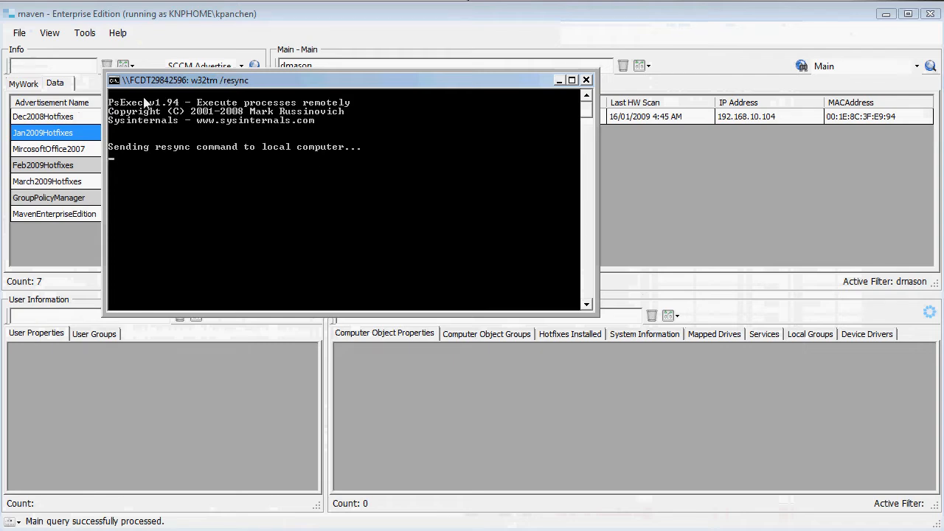
left_click_drag(254, 82, 318, 198)
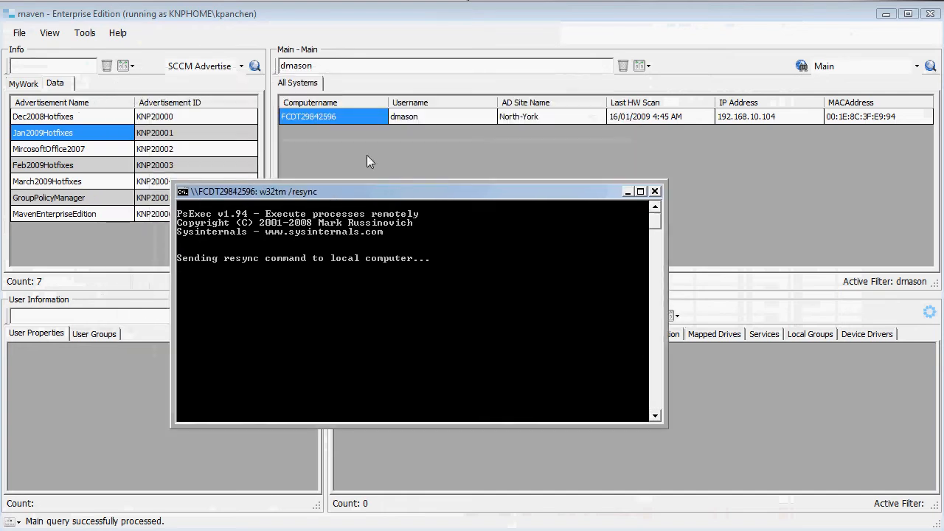
Run PSList on computer FCDT29842596, look through its running processes, and close the console
right_click(312, 115)
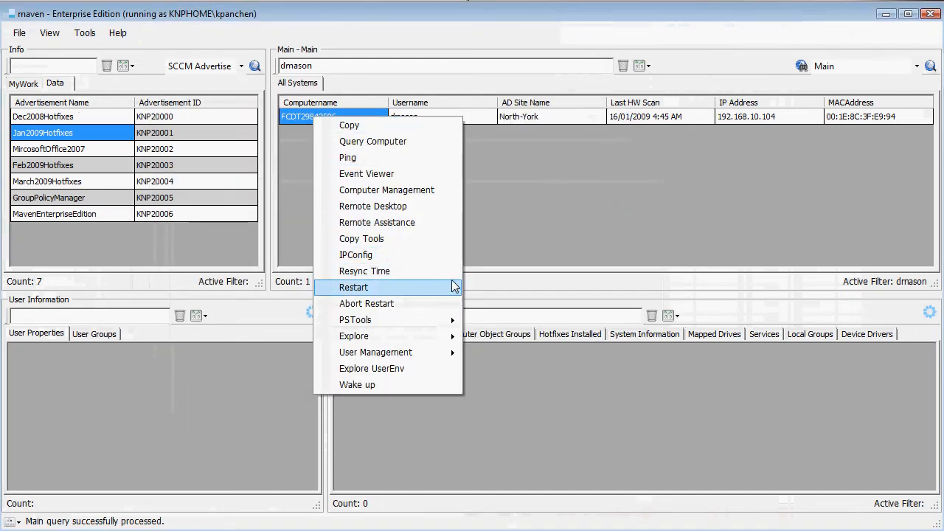
mouse_move(421, 325)
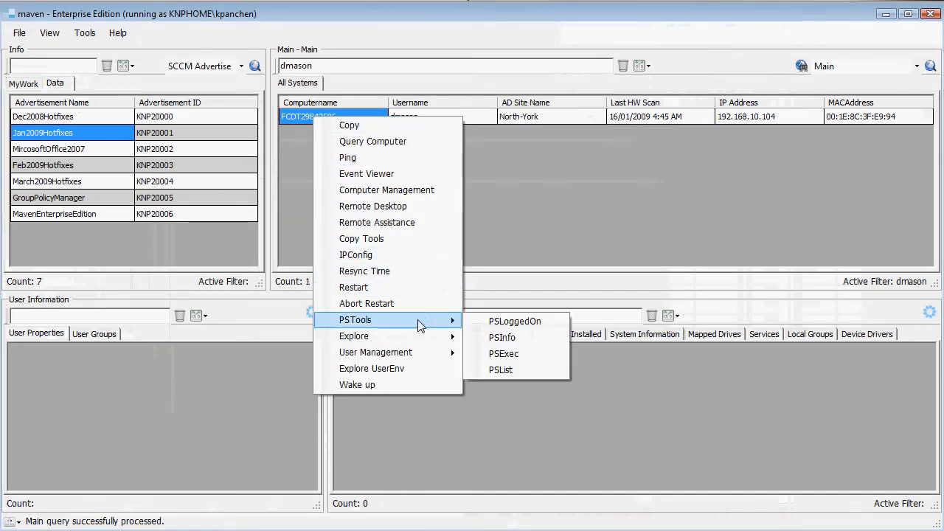
left_click(532, 368)
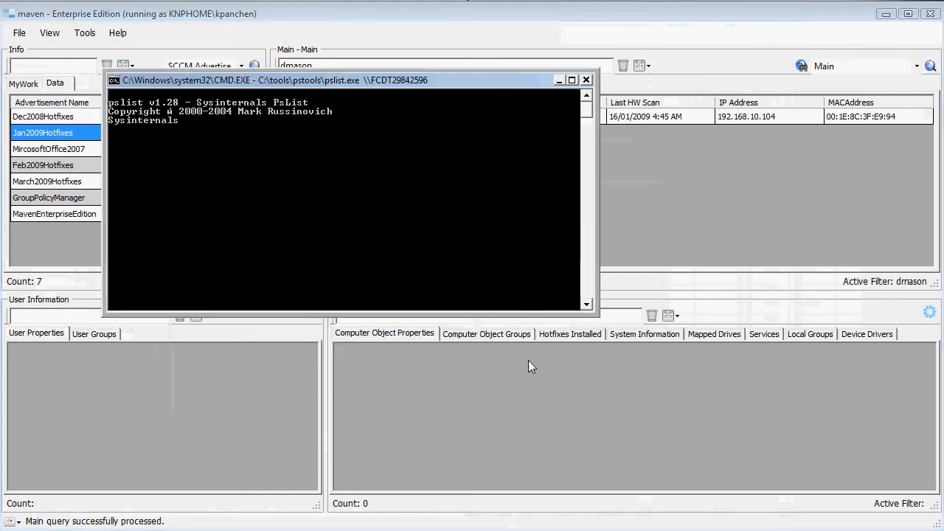
scroll(398, 192, "down", 1)
scroll(350, 192, "up", 2)
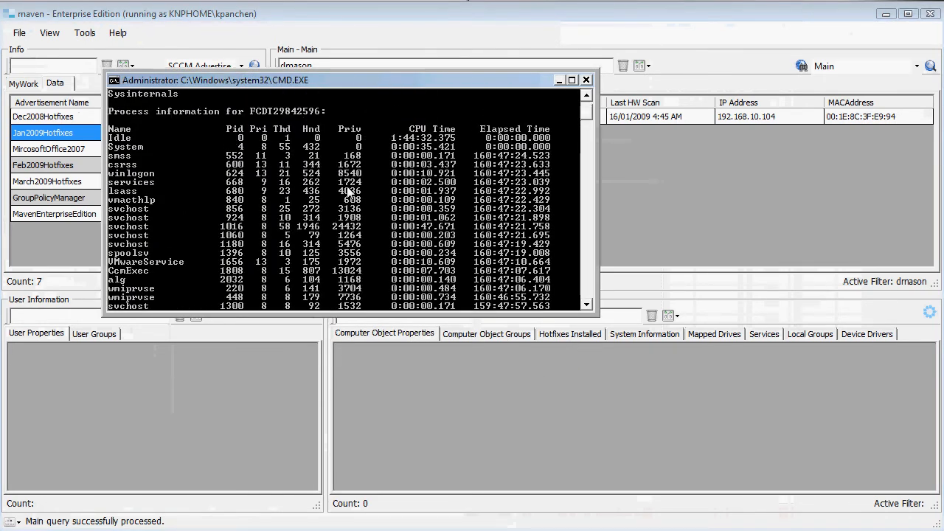
scroll(349, 193, "down", 2)
scroll(349, 192, "up", 1)
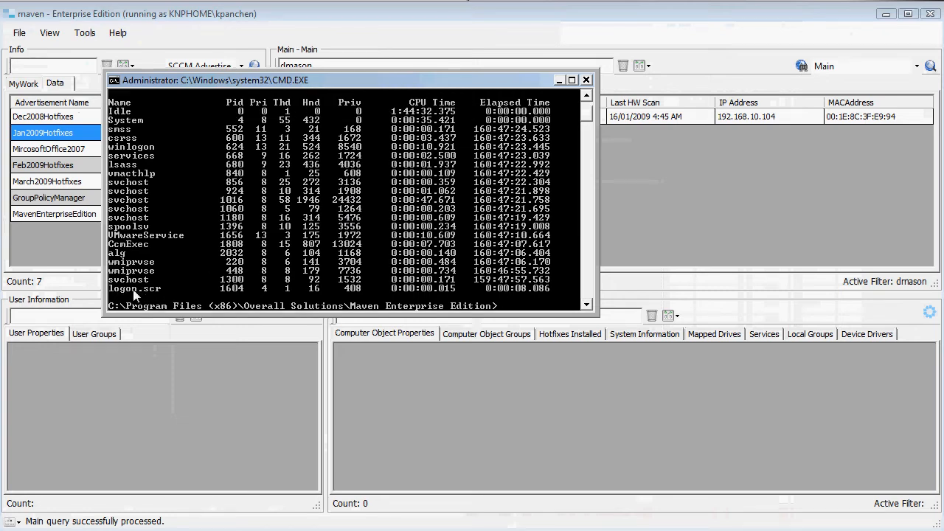
left_click(587, 80)
Explore the C:\windows folder of computer FCDT29842596 and close the folder window
right_click(332, 118)
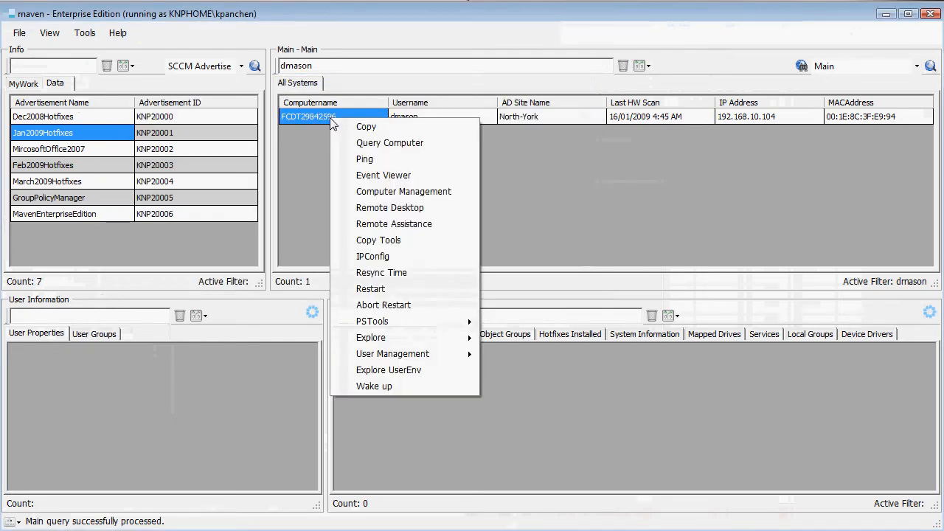
mouse_move(437, 354)
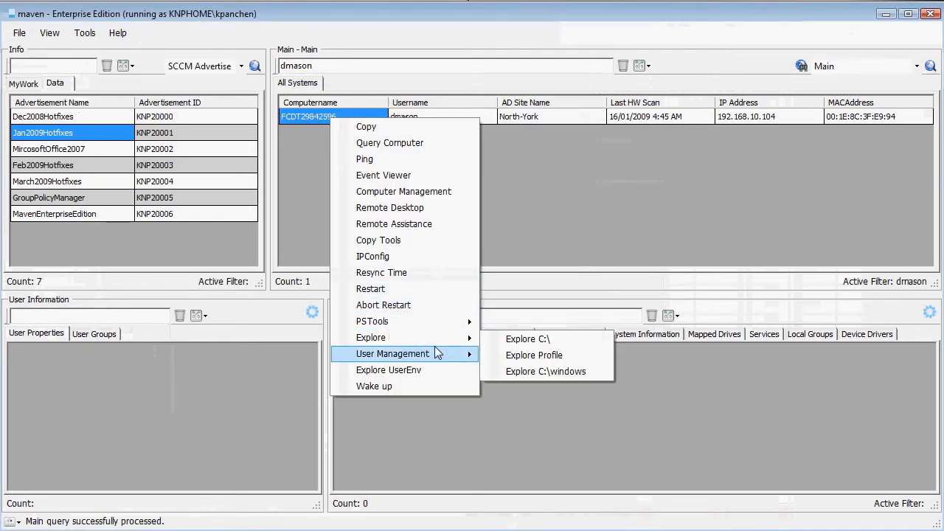
left_click(585, 369)
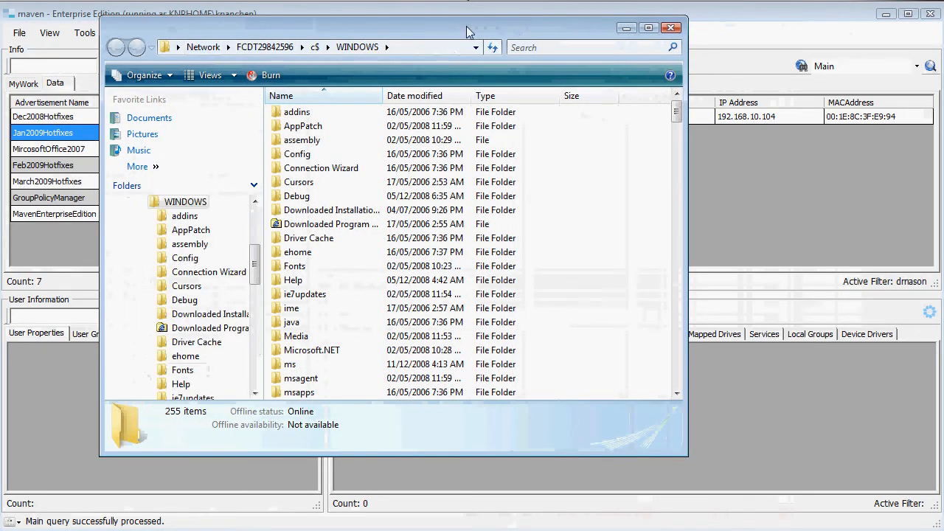
left_click(677, 30)
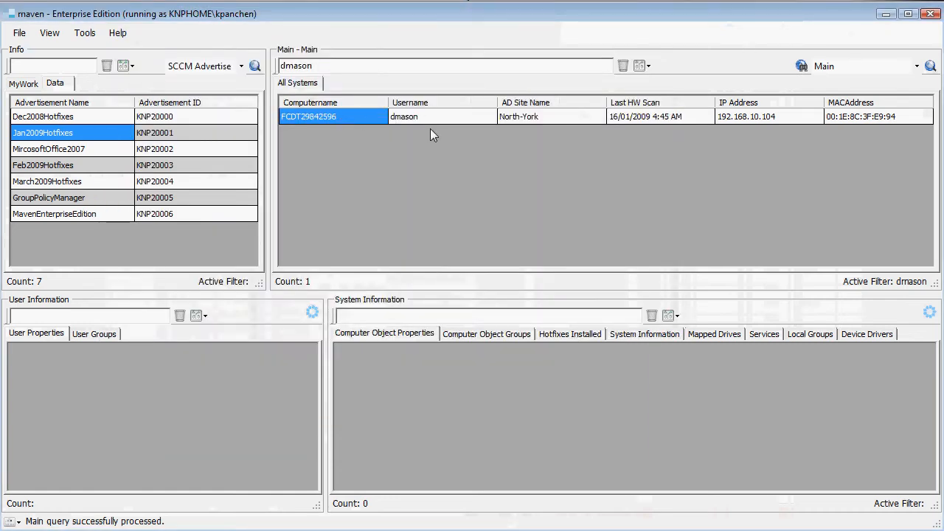
right_click(364, 121)
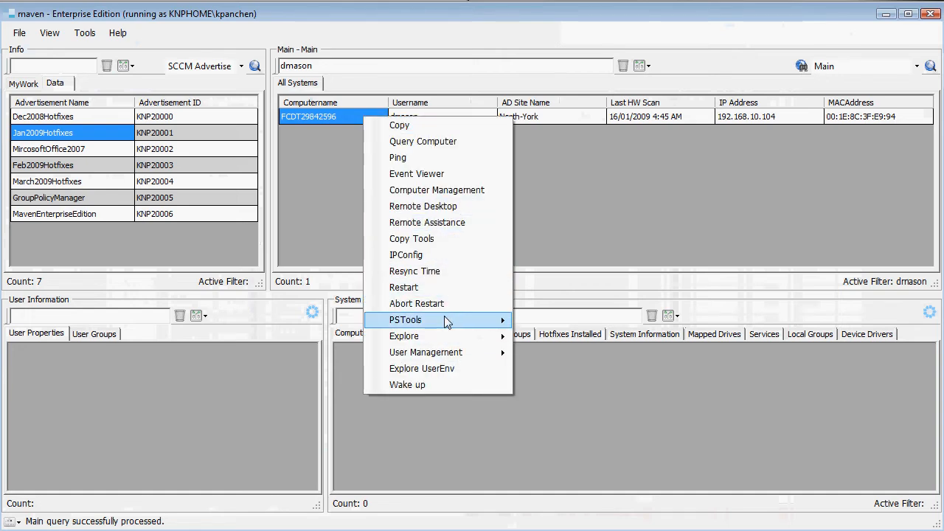
mouse_move(447, 323)
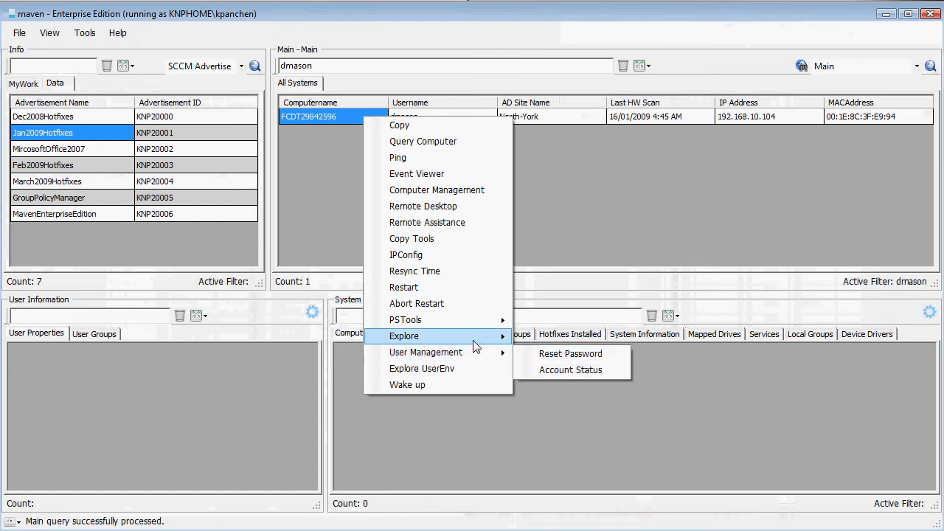
mouse_move(474, 342)
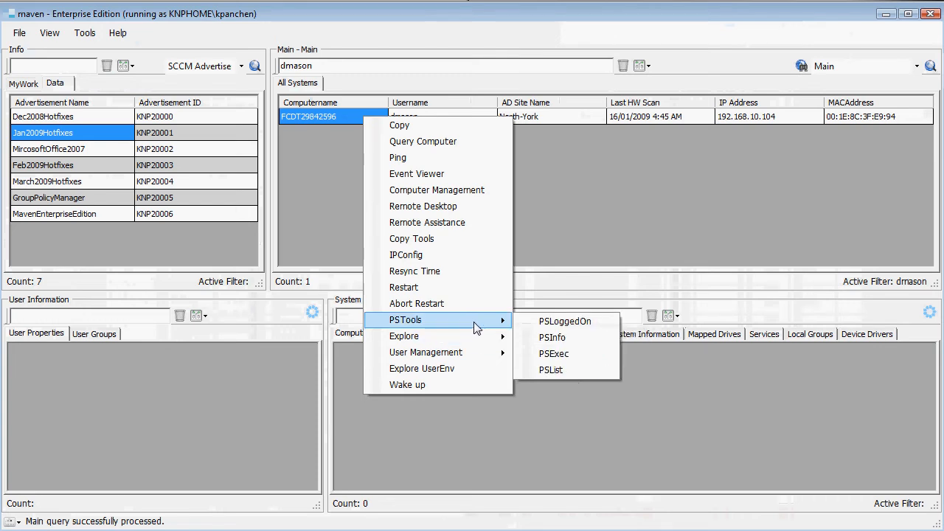
left_click(480, 45)
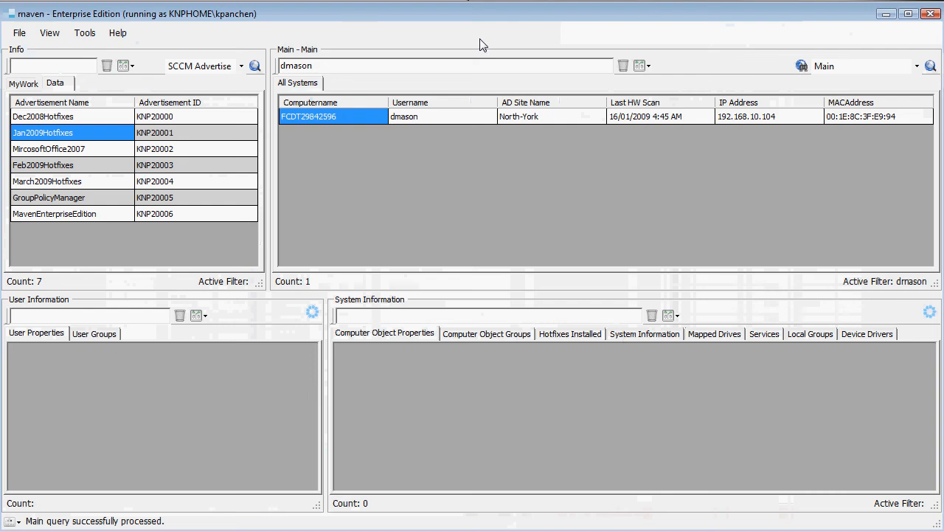
Check the account status of the listed computer's user, moving the details dialog aside and closing it
right_click(438, 118)
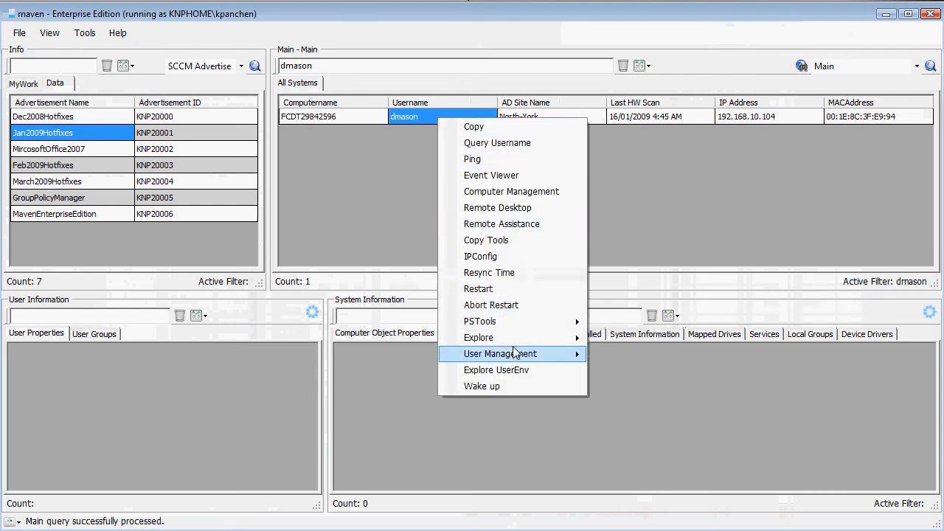
mouse_move(516, 357)
left_click(664, 371)
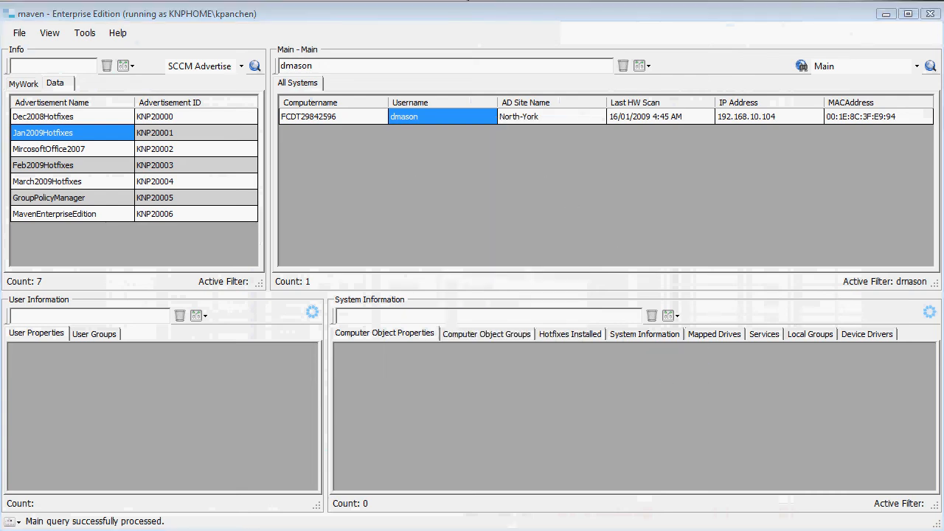
left_click_drag(425, 51, 627, 45)
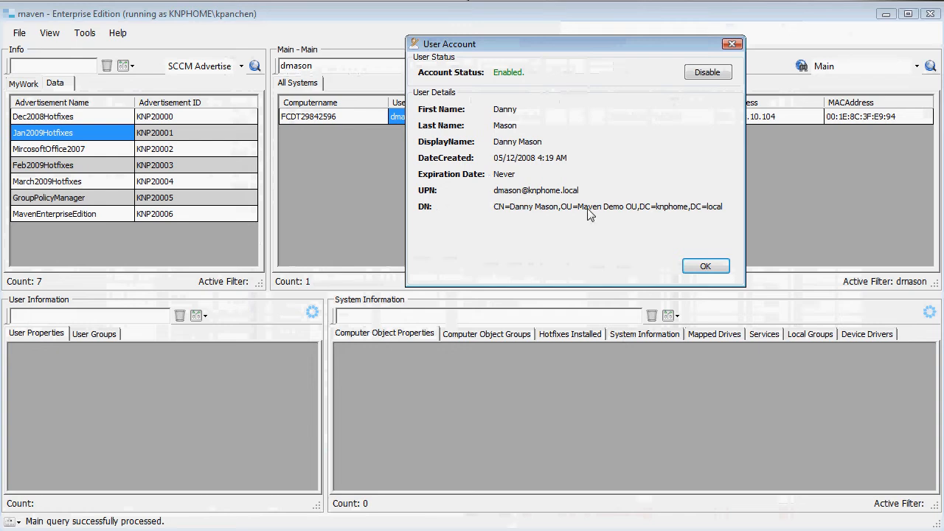
left_click(703, 267)
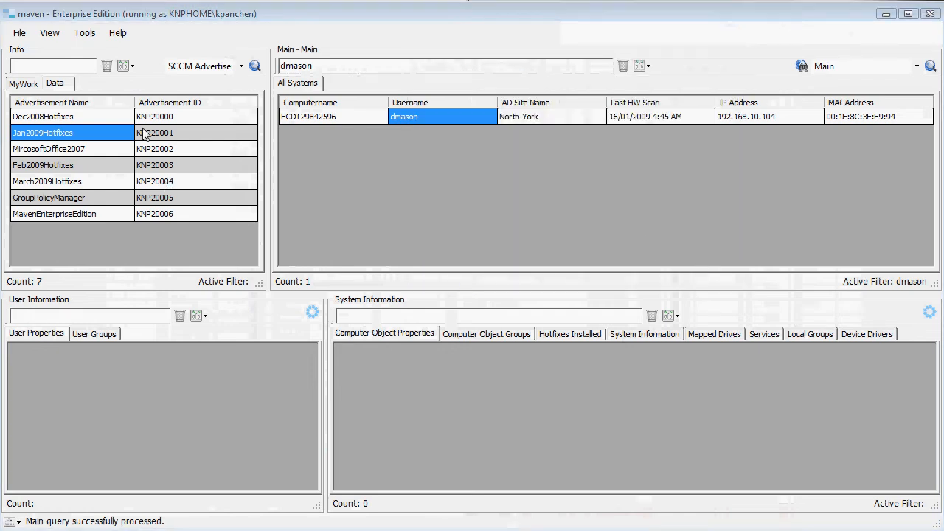
Enable Verbose History Logging in the general options and accept the change
left_click(85, 33)
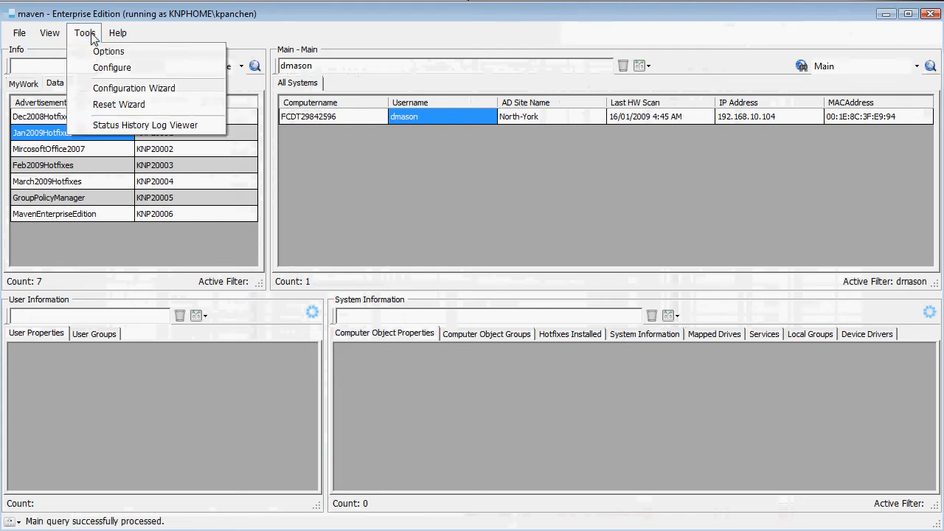
left_click(88, 53)
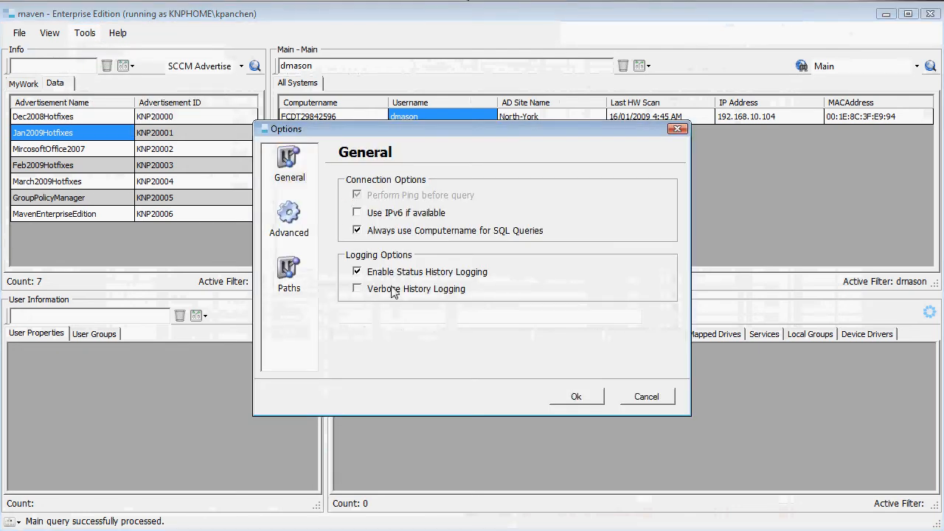
left_click(393, 292)
left_click(578, 398)
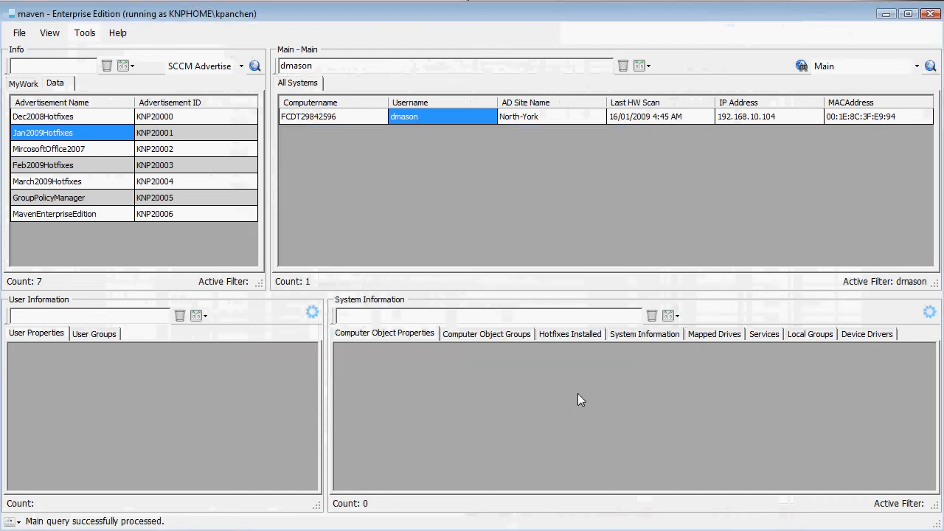
Run IPConfig on computer FCDT29842596, close its console, and view the logged command in the status history
left_click(333, 117)
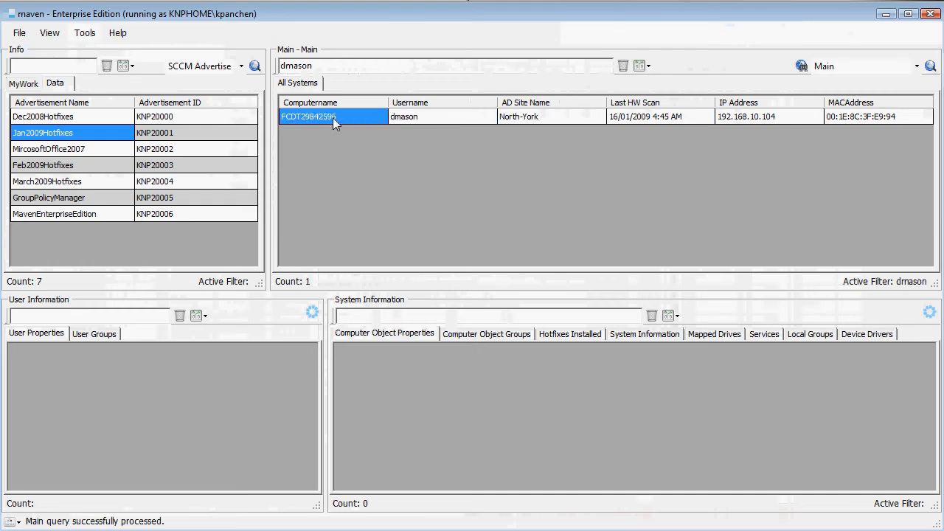
right_click(333, 117)
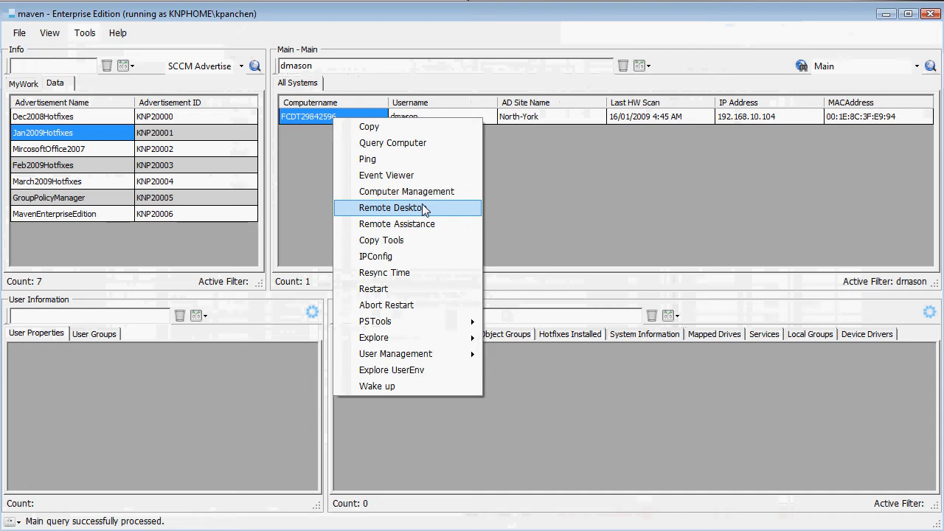
left_click(415, 265)
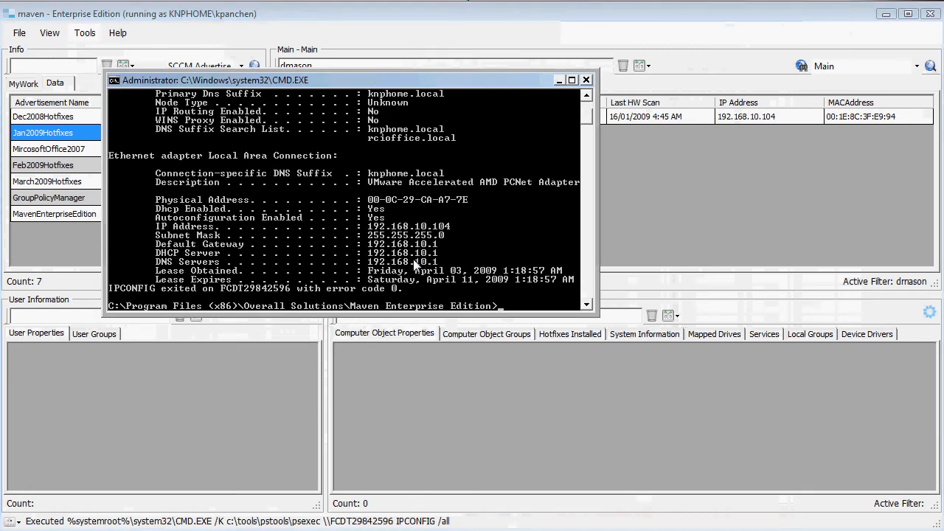
left_click(586, 80)
left_click(14, 522)
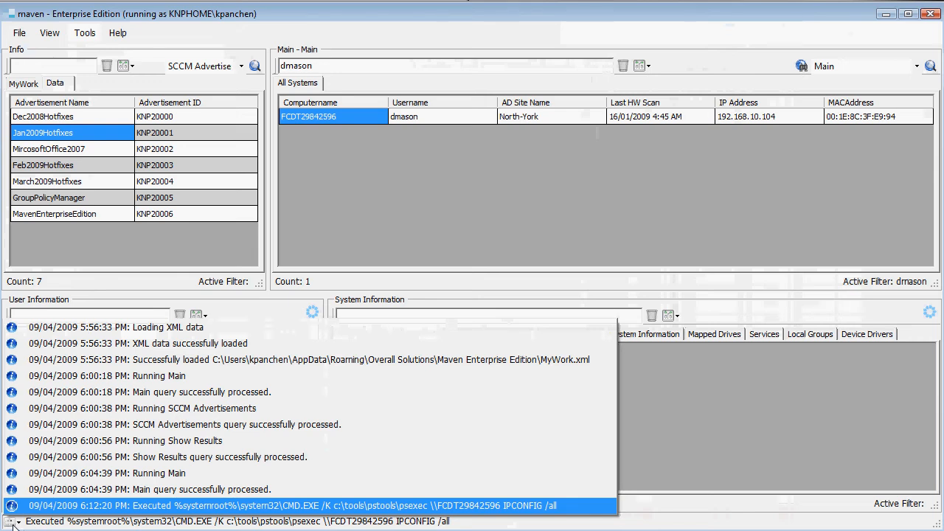
left_click(497, 206)
Launch Event Viewer for computer FCDT29842596 with verbose logging on, and close it
right_click(337, 118)
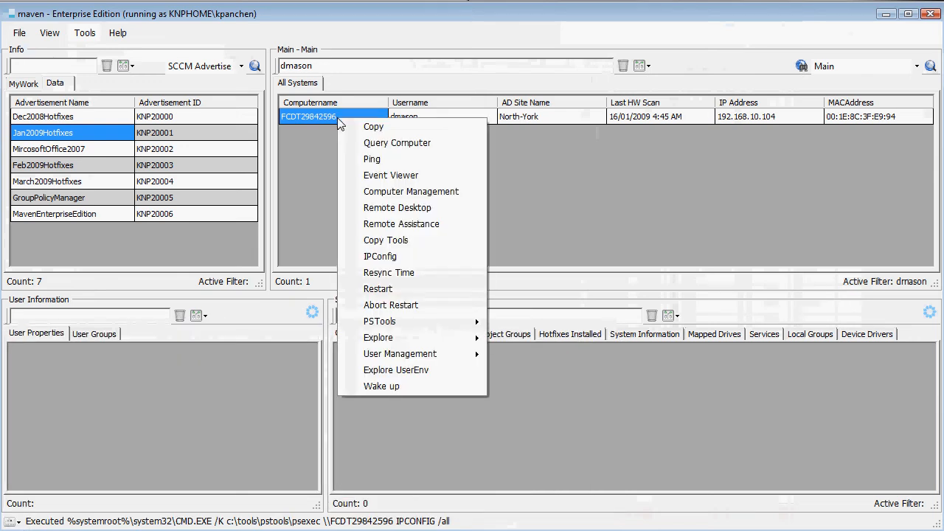
left_click(418, 176)
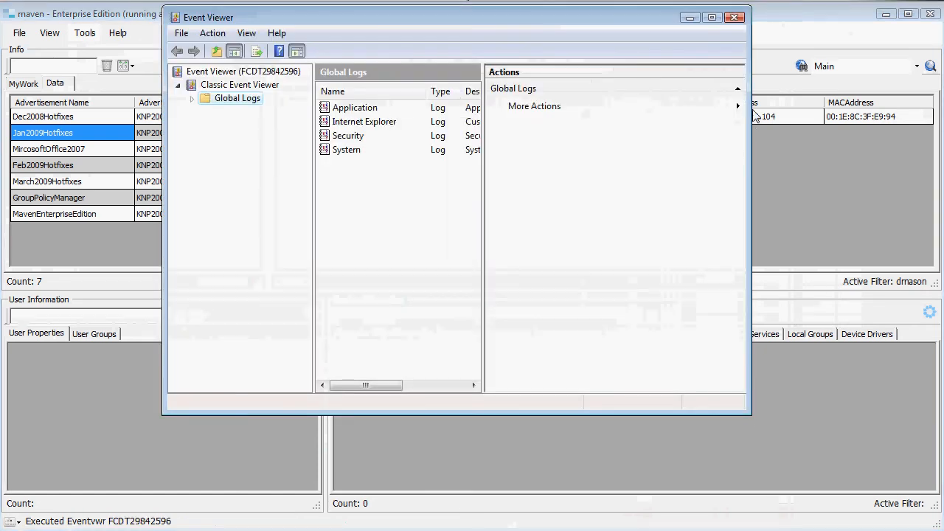
left_click(734, 17)
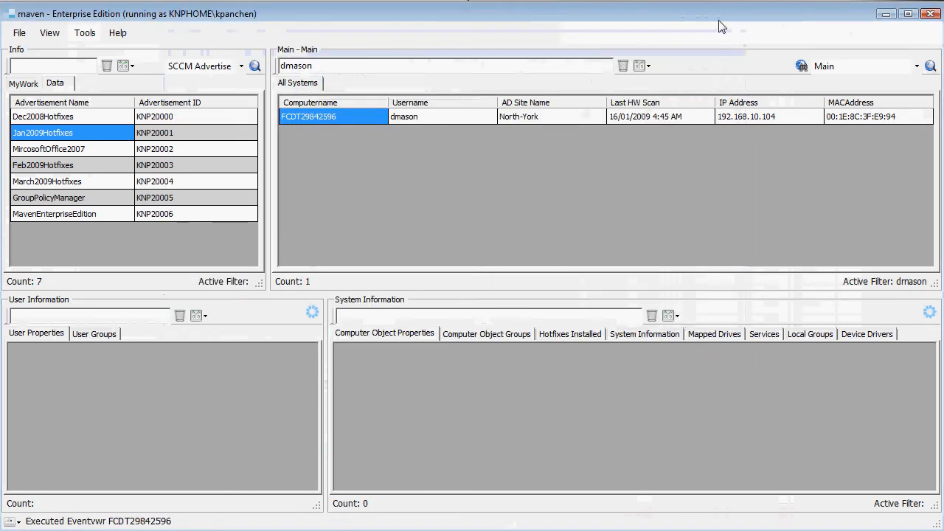
View the Status History Log Viewer and filter its entries by 15/
left_click(82, 40)
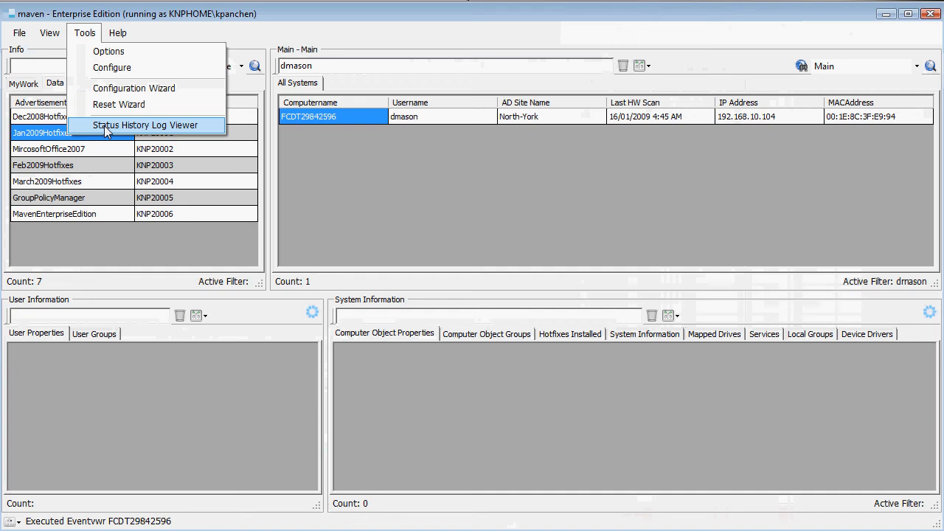
left_click(206, 129)
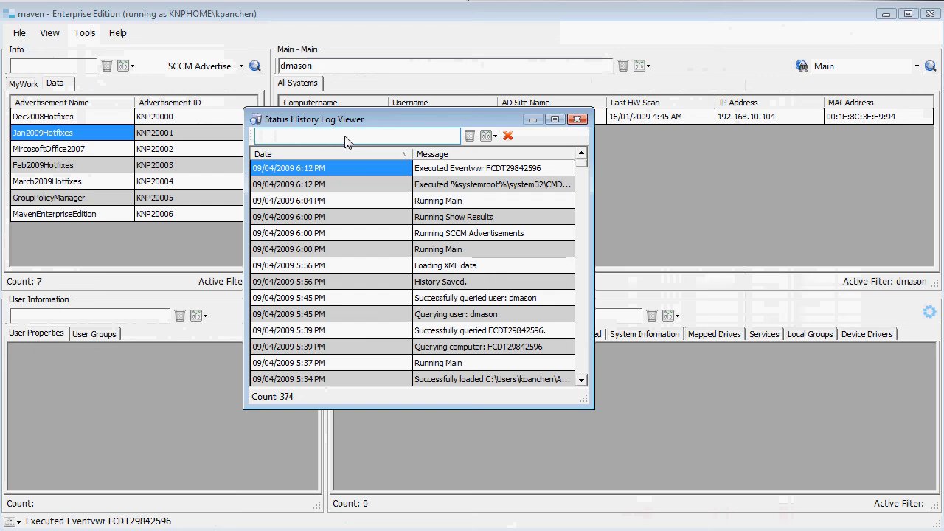
type("1")
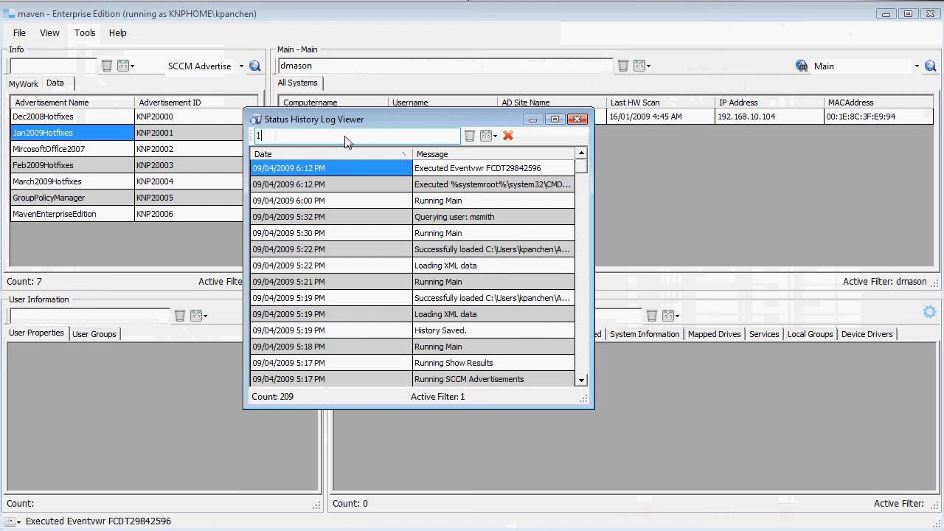
type("5/")
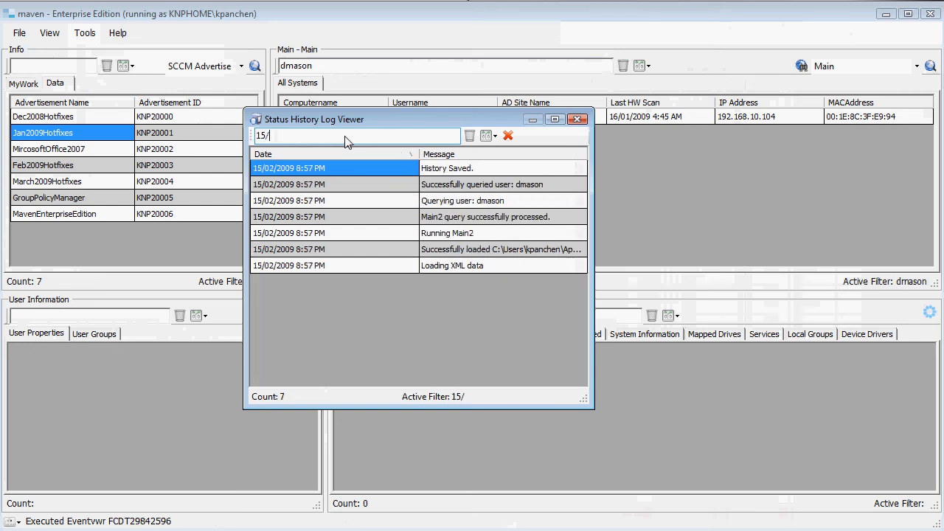
Check the filter option offered for the user query message in the filtered log, and close the Status History Log Viewer
left_click(355, 201)
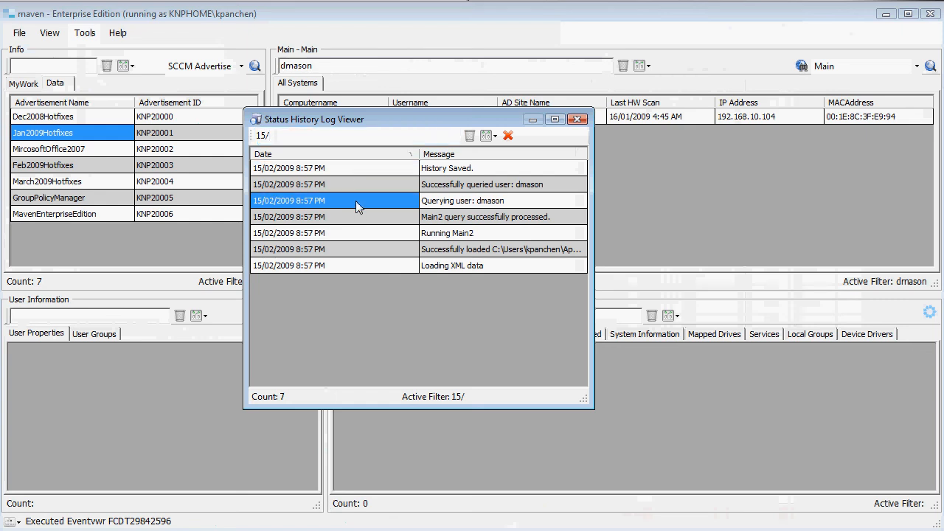
left_click(521, 199)
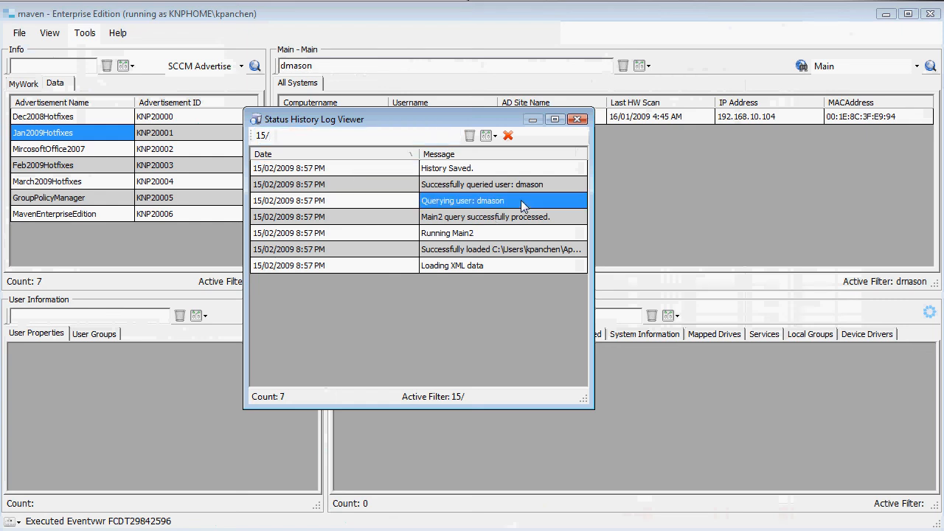
right_click(521, 199)
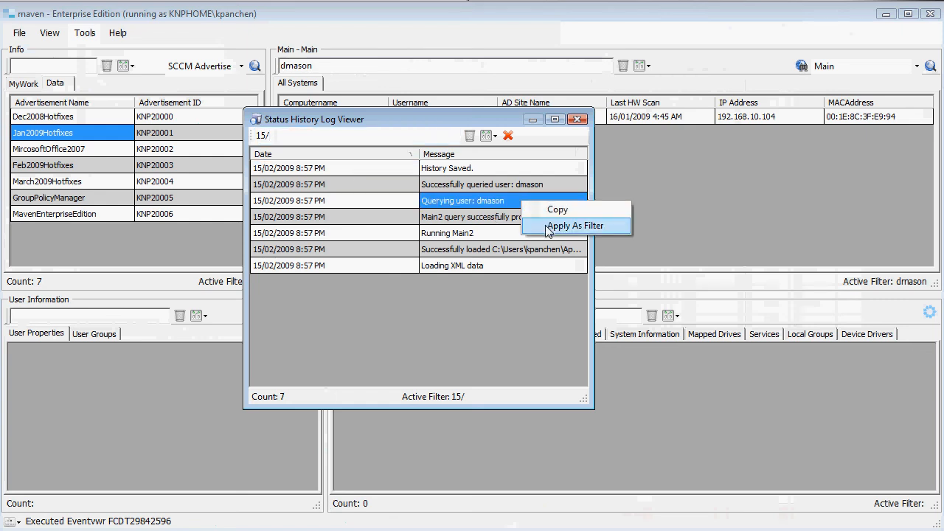
left_click(574, 226)
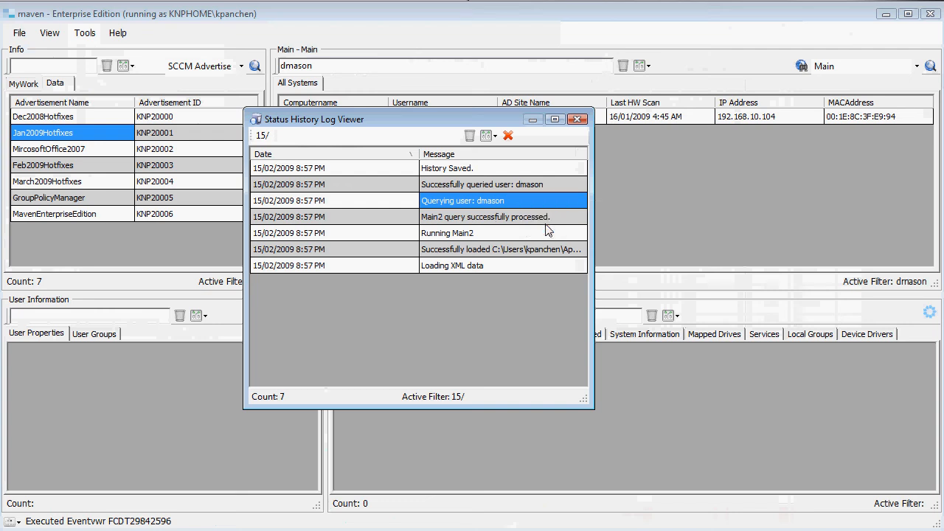
left_click(578, 120)
Review the recent status history entries from the main window and close the list
left_click_drag(325, 67, 271, 70)
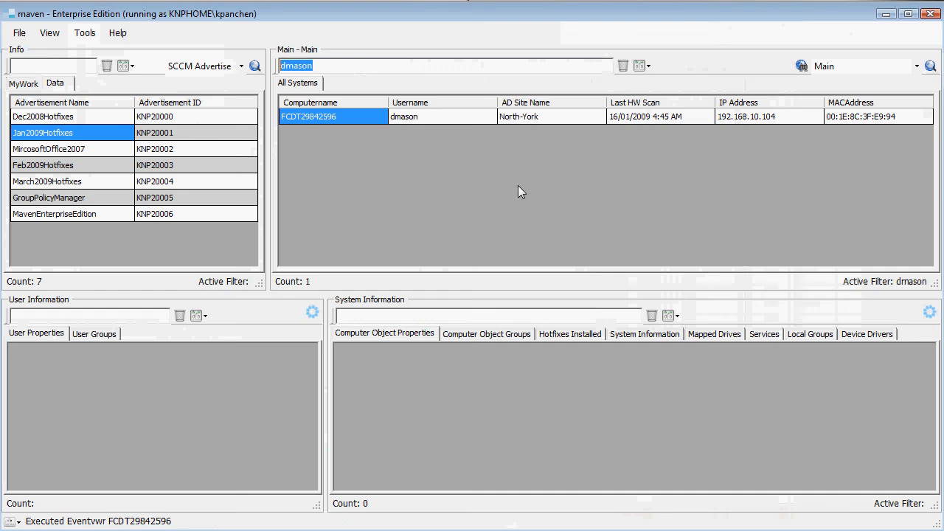
left_click(13, 521)
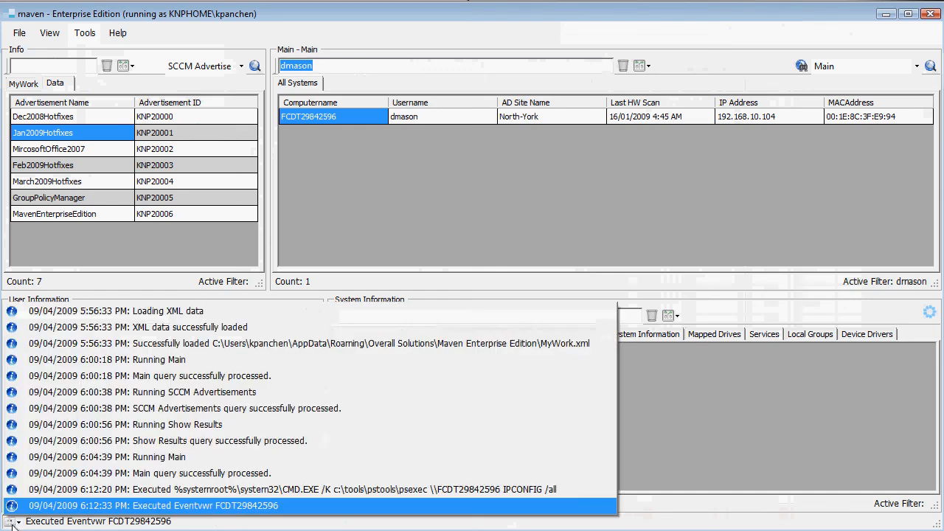
left_click(15, 522)
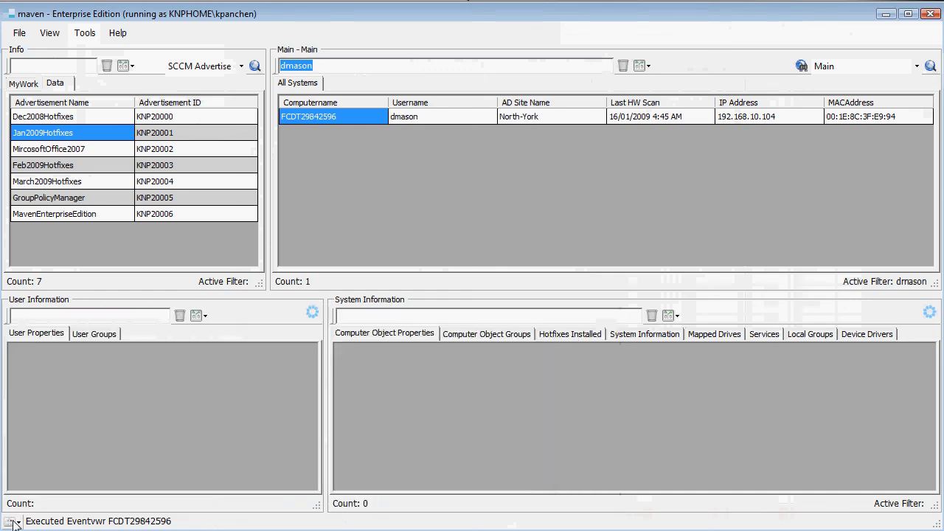
left_click(15, 523)
left_click(15, 522)
Request a restart of computer FCDT29842596, move the permission dialog over the main area to review its command, and decline running it
right_click(342, 119)
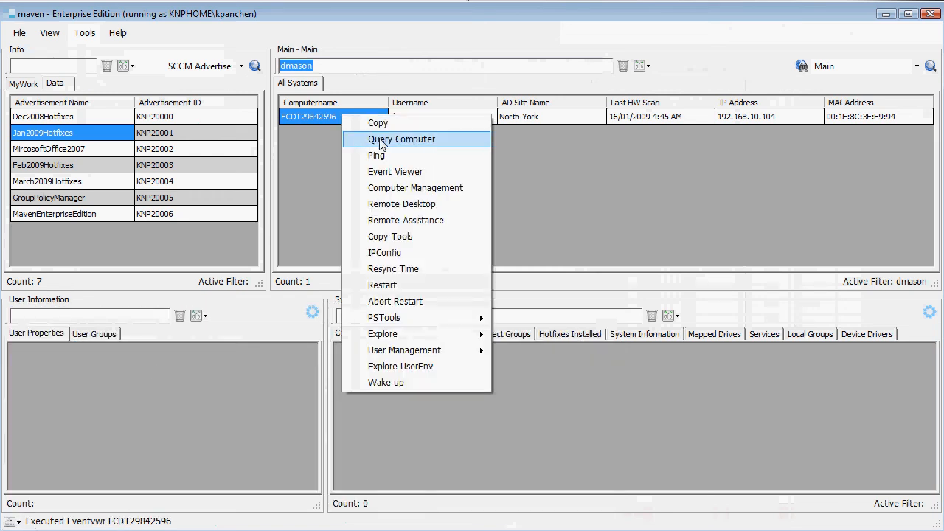
left_click(438, 294)
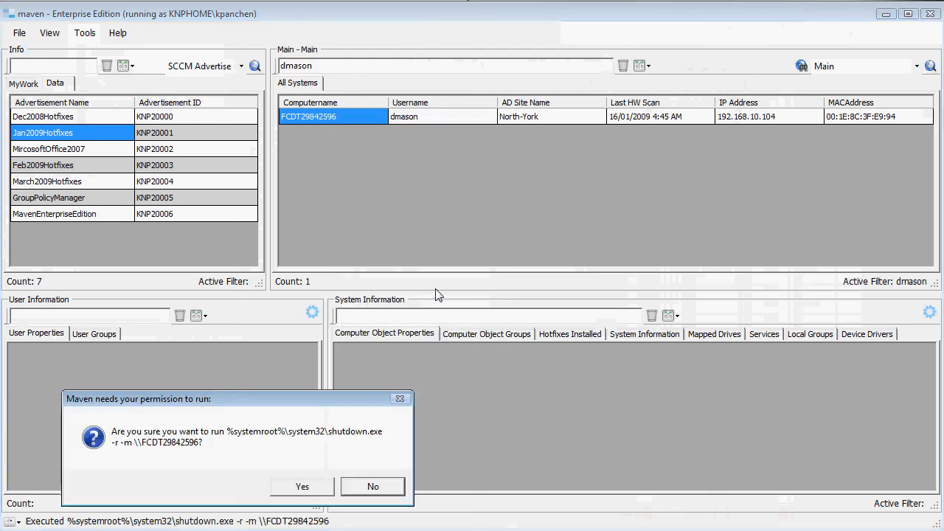
left_click_drag(370, 361, 464, 189)
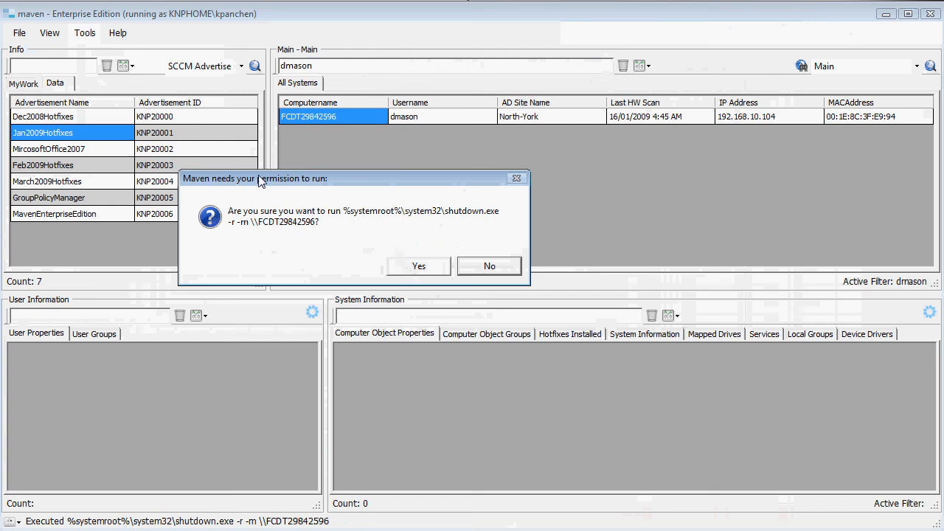
left_click_drag(251, 182, 274, 197)
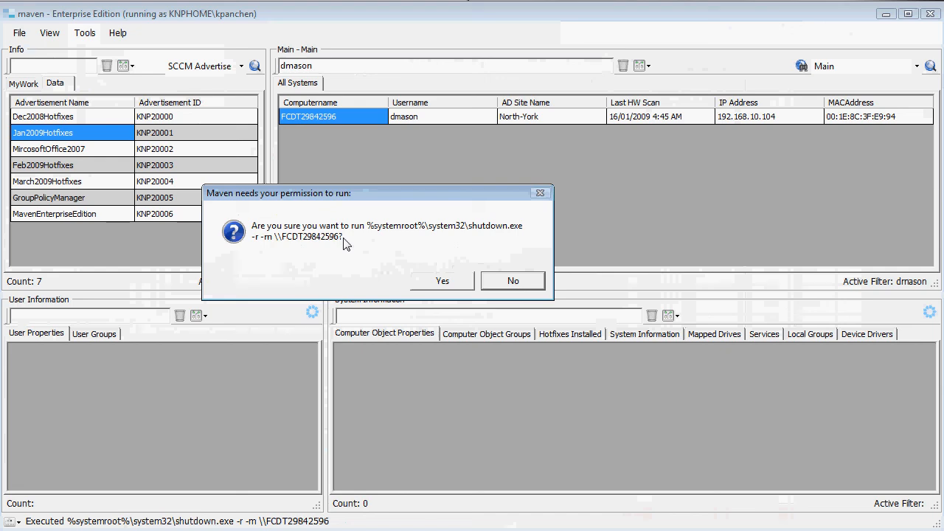
left_click(520, 285)
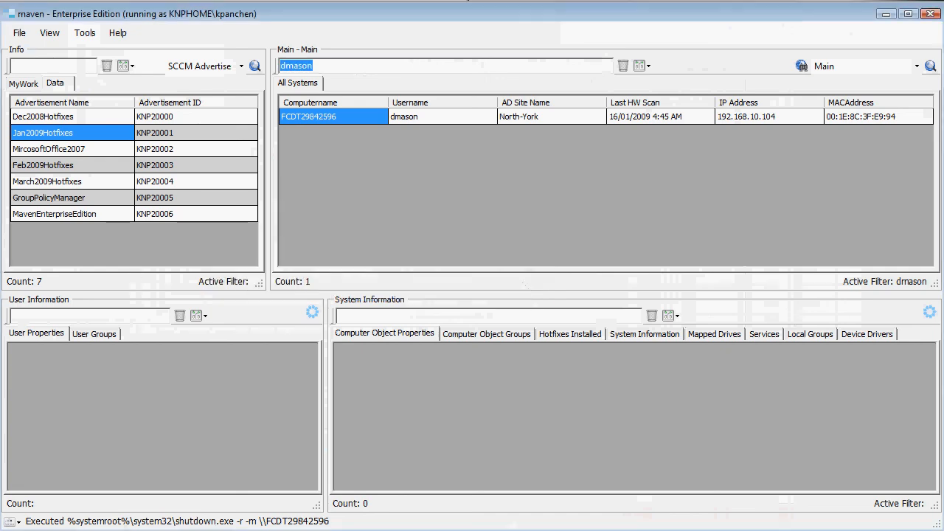